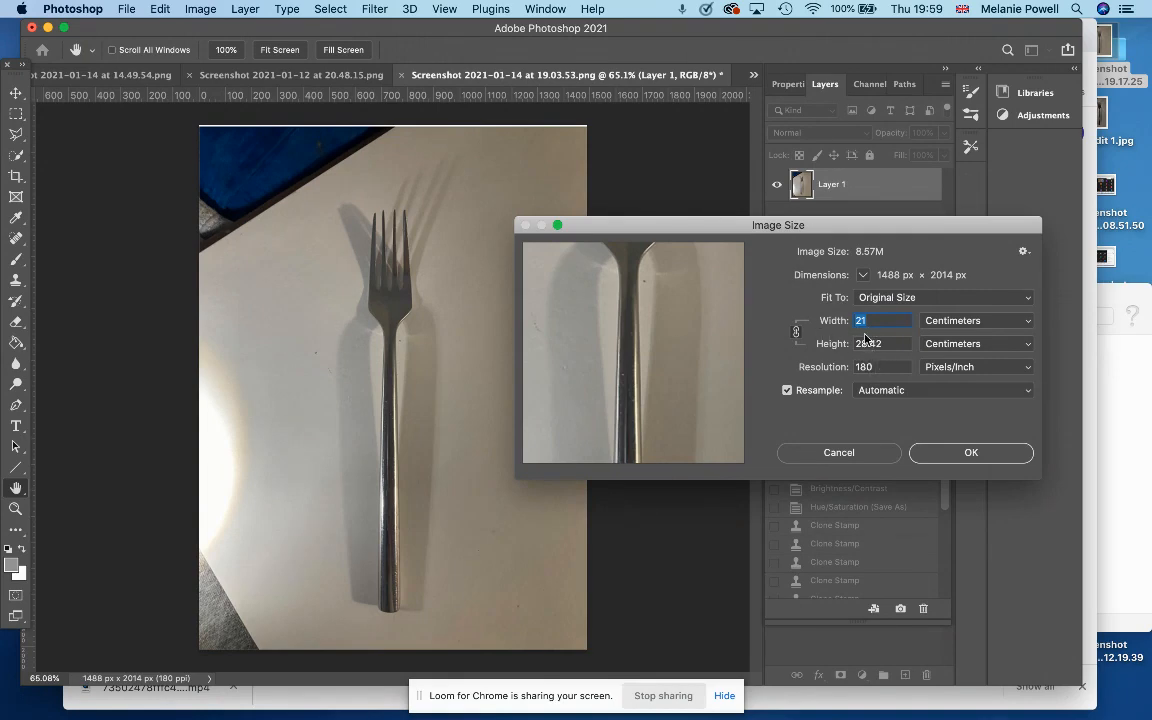
- Apply the image size with a width of 21 cm at 180 pixels/inch
{"action": "left_click", "coordinate": [970, 453]}
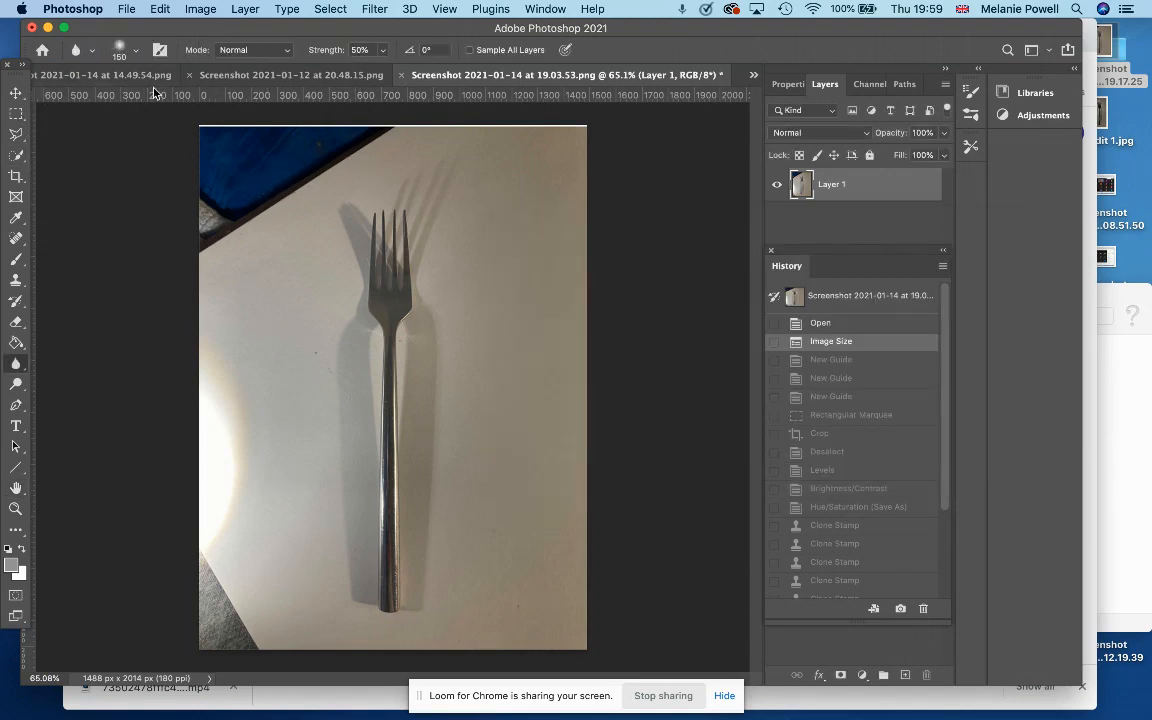
{"action": "left_click_drag", "start_coordinate": [218, 29], "coordinate": [232, 30]}
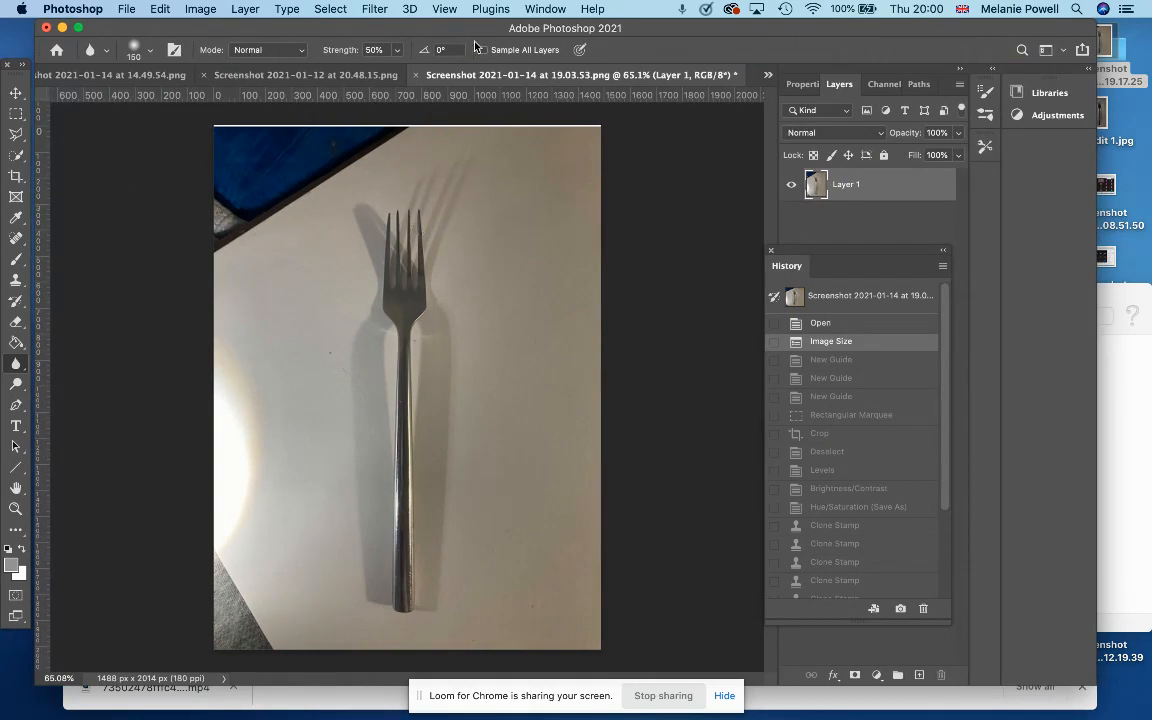
{"action": "left_click", "coordinate": [445, 9]}
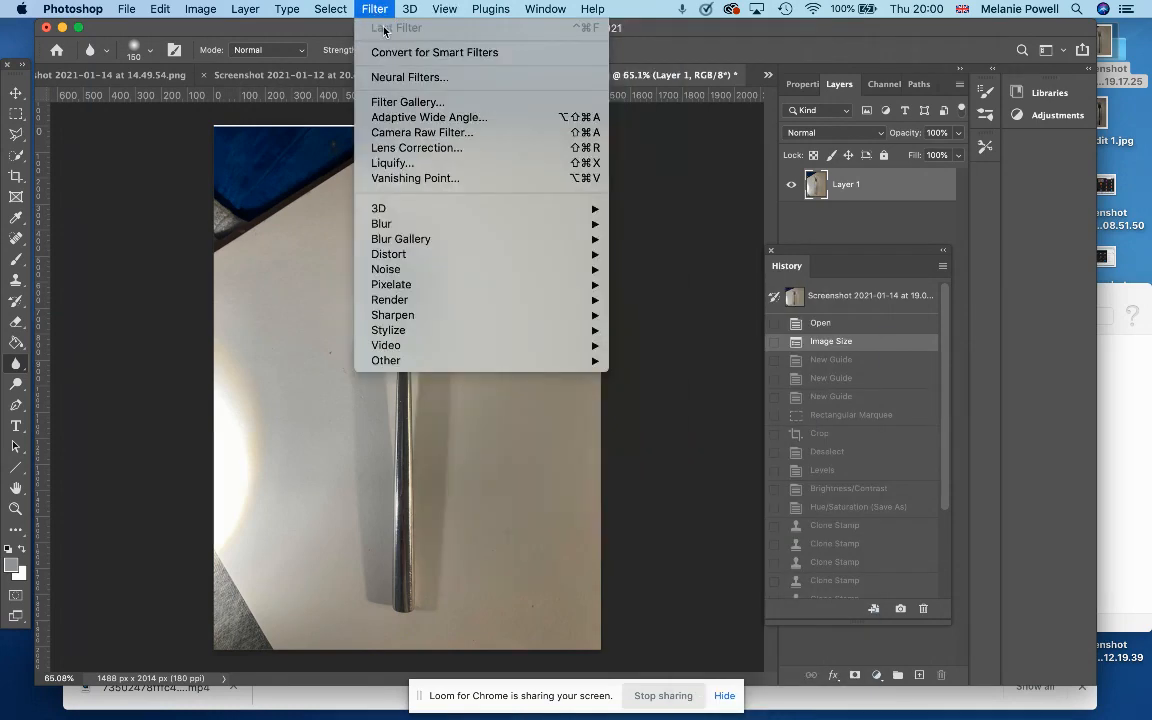
{"action": "mouse_move", "coordinate": [288, 10]}
{"action": "left_click", "coordinate": [440, 62]}
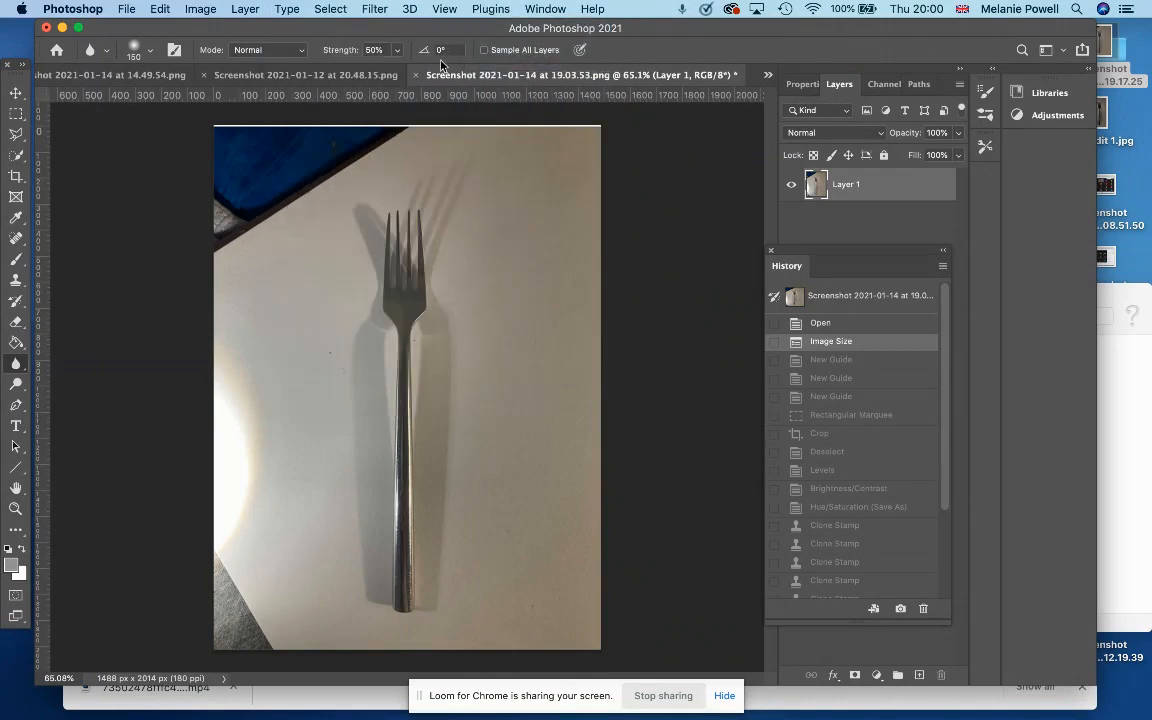
- Place a horizontal guide about 40 px below the photo's upper edge and one vertical guide on each side of the fork and its shadow
{"action": "left_click_drag", "start_coordinate": [436, 97], "coordinate": [447, 135]}
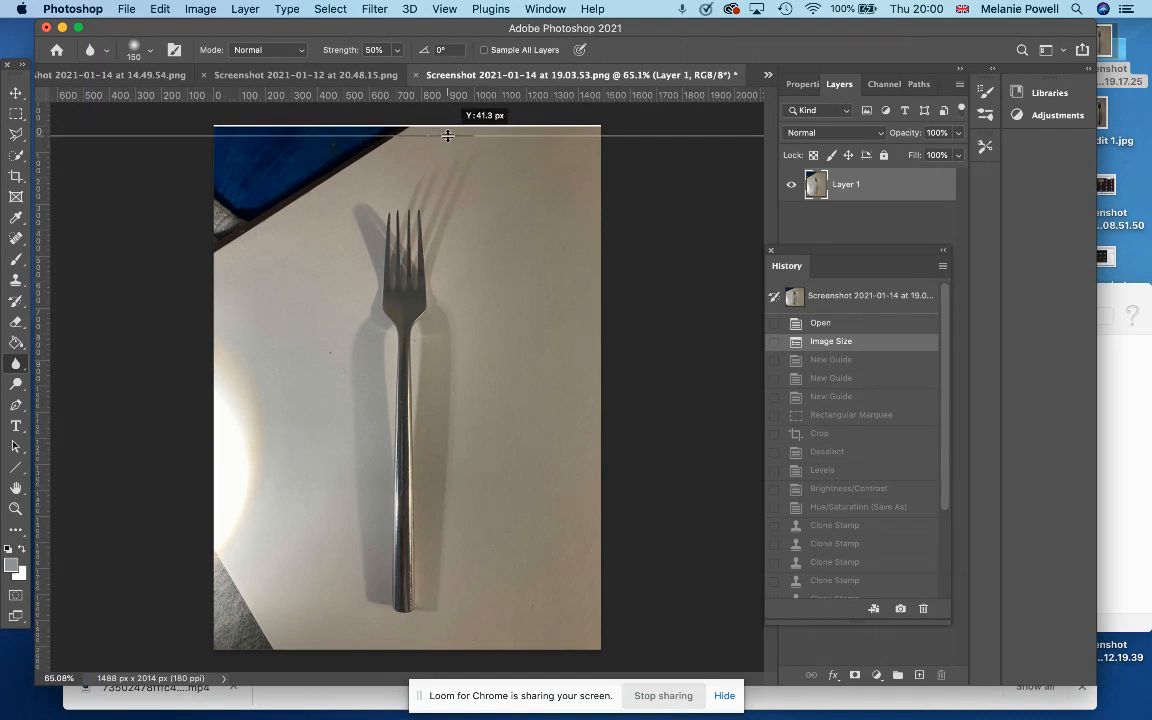
{"action": "left_click_drag", "start_coordinate": [447, 135], "coordinate": [447, 134]}
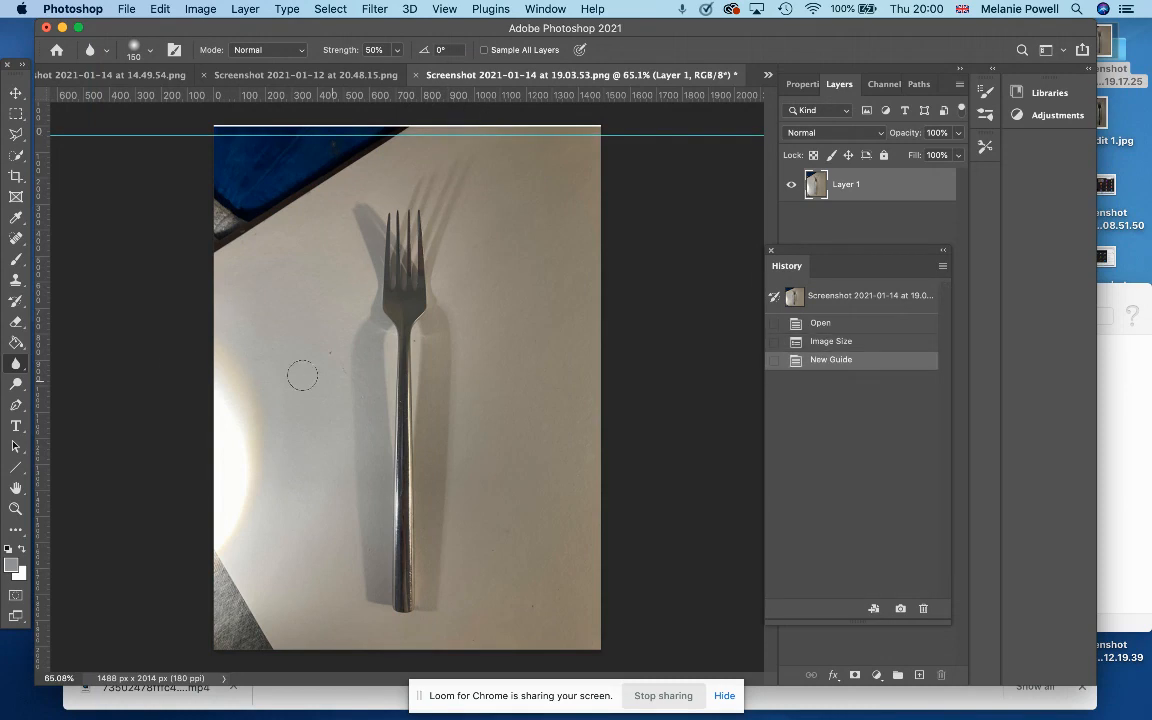
{"action": "left_click_drag", "start_coordinate": [39, 325], "coordinate": [303, 369]}
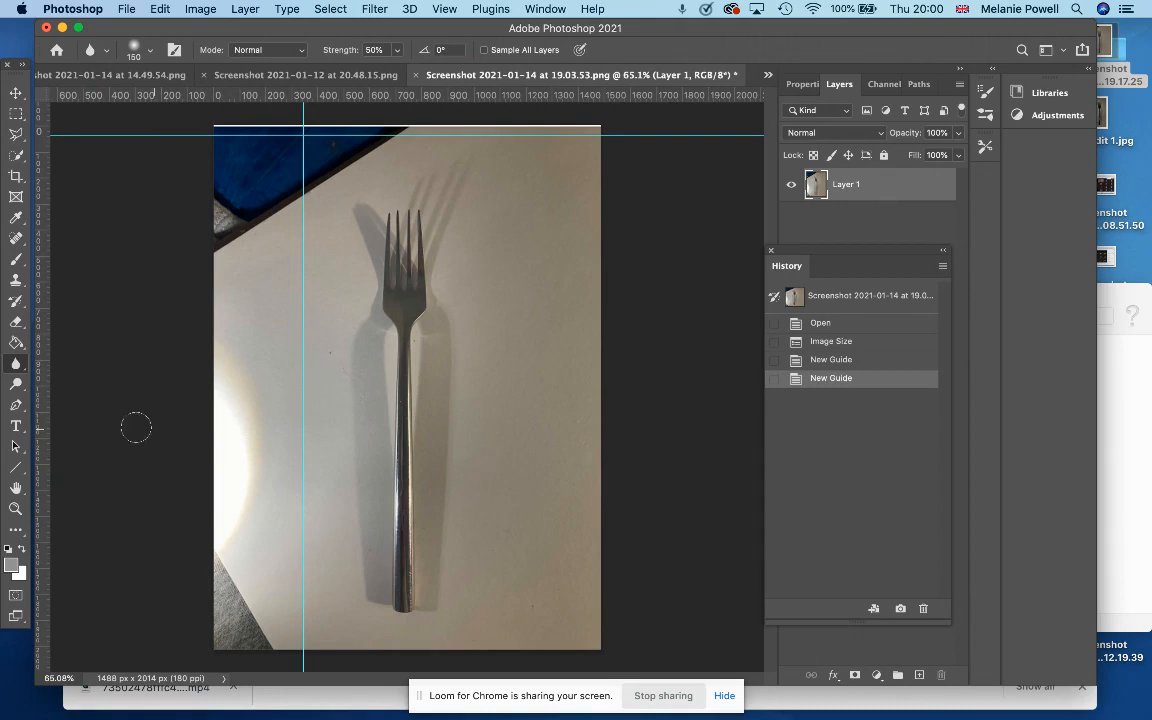
{"action": "left_click_drag", "start_coordinate": [40, 385], "coordinate": [510, 428]}
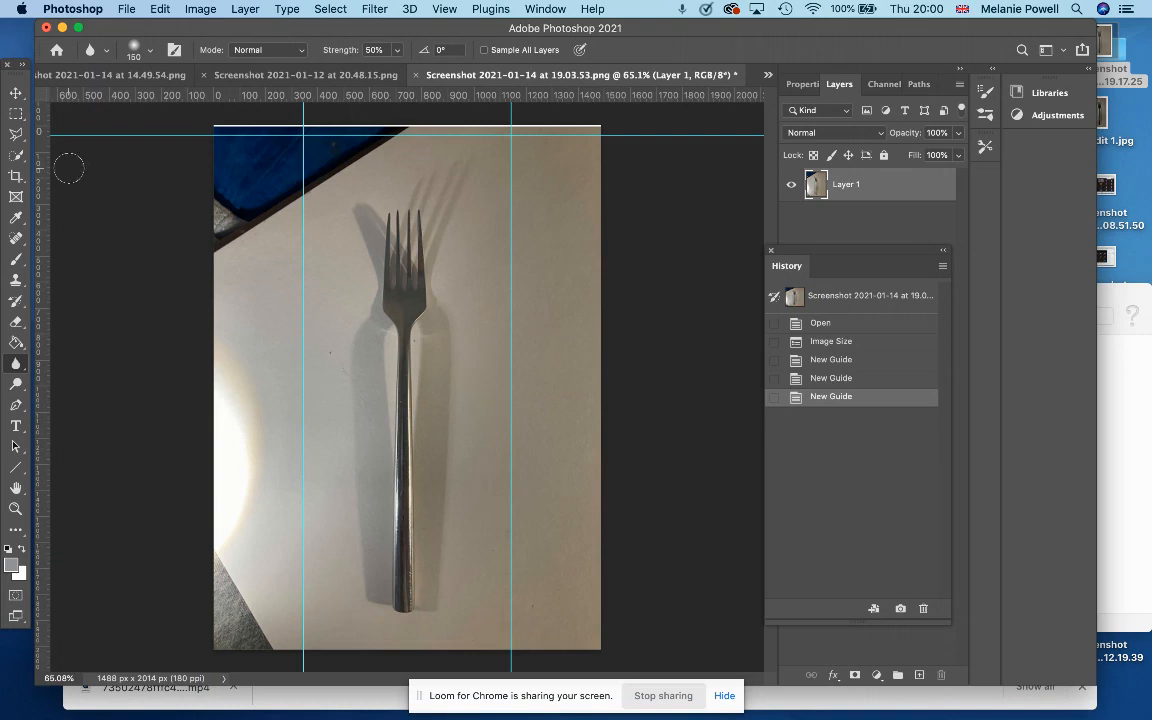
- Crop the photo to a rectangular selection running from the horizontal guide to the lower edge between the vertical guides, and deselect
{"action": "left_click", "coordinate": [16, 115]}
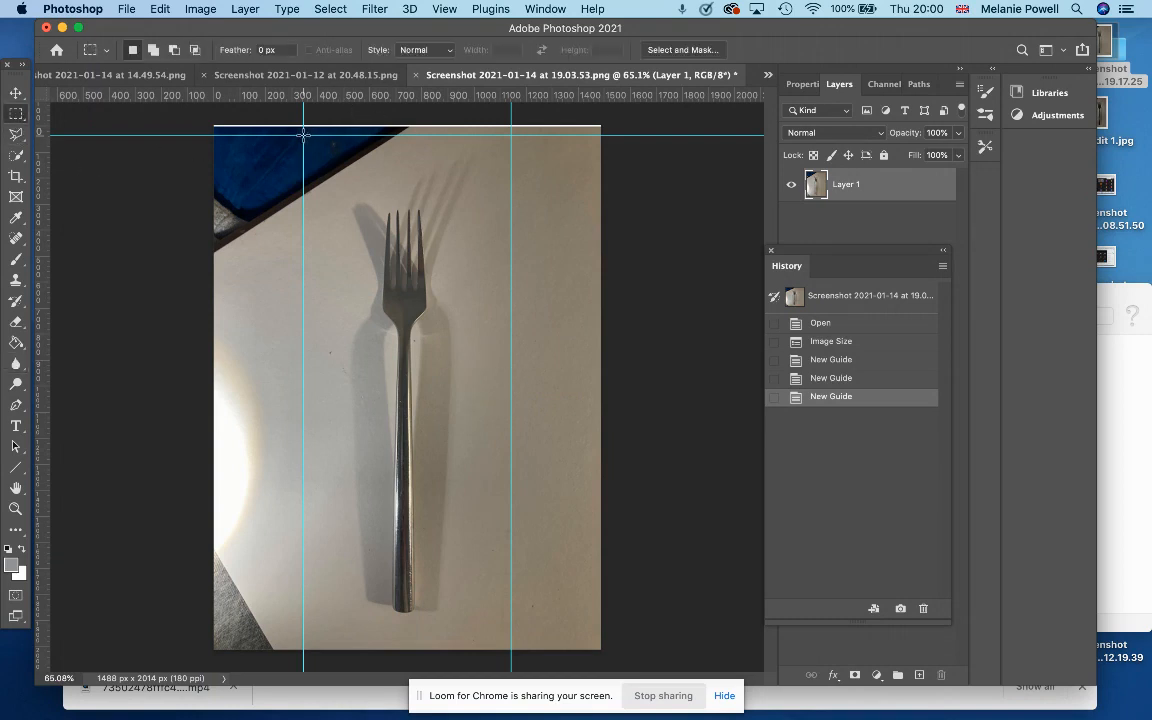
{"action": "left_click_drag", "start_coordinate": [304, 134], "coordinate": [511, 650]}
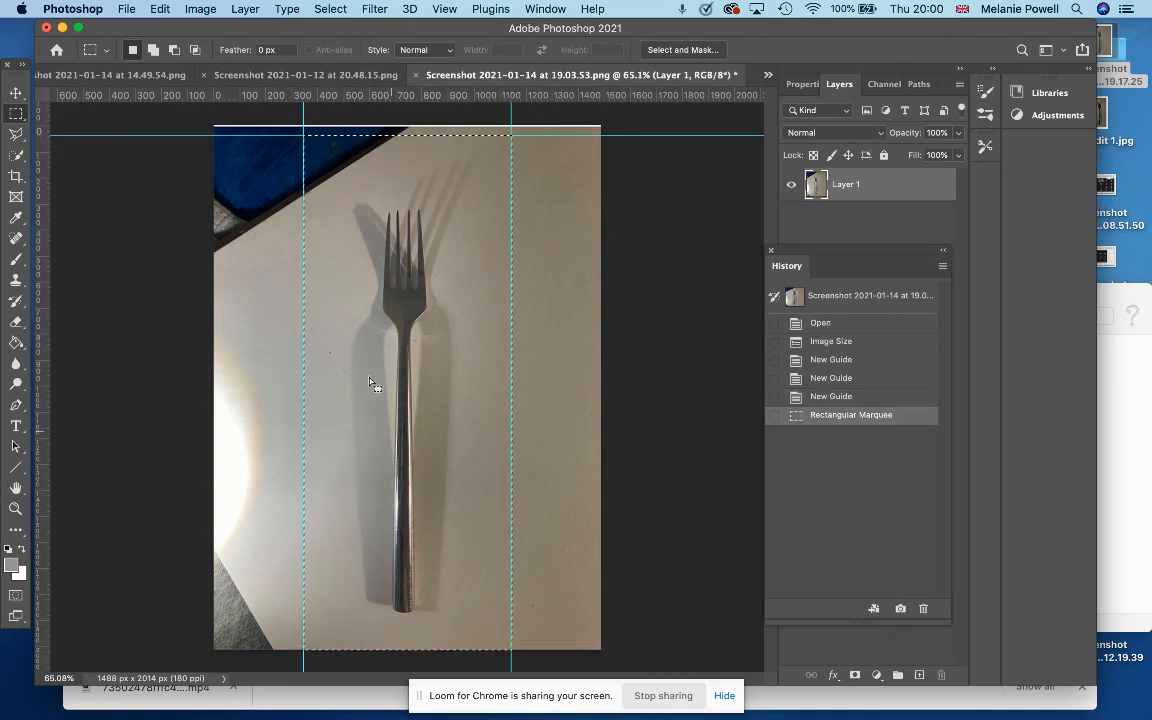
{"action": "left_click", "coordinate": [200, 9]}
{"action": "left_click", "coordinate": [207, 178]}
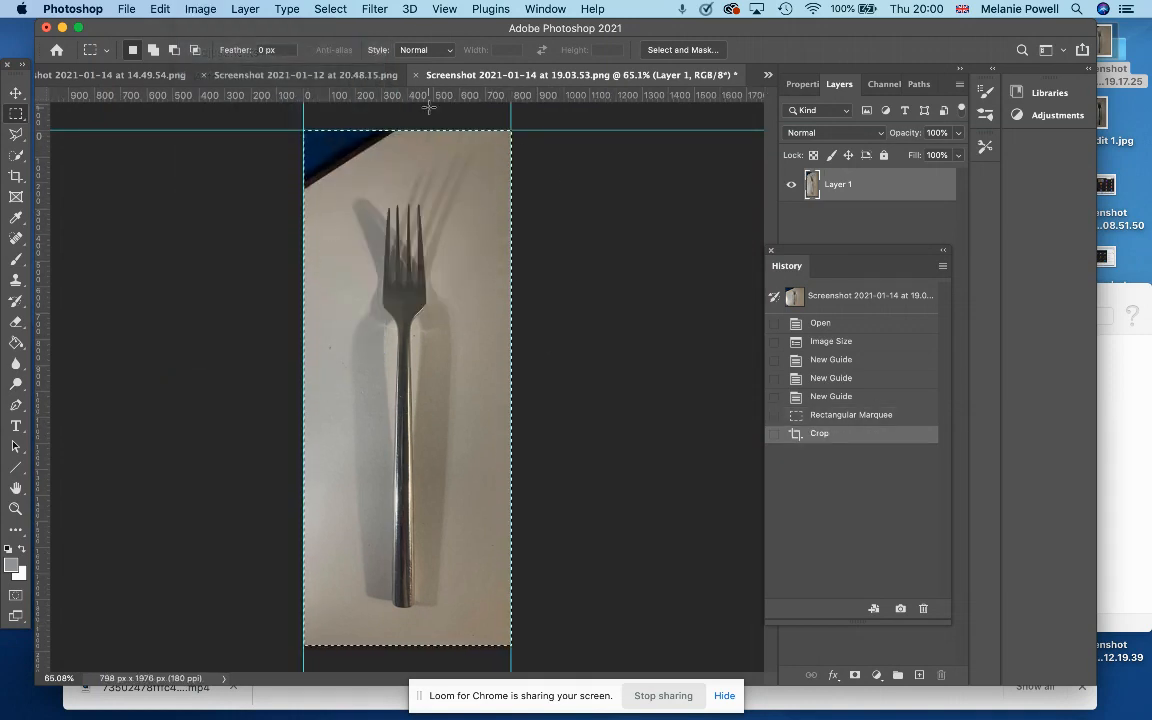
{"action": "left_click", "coordinate": [381, 194]}
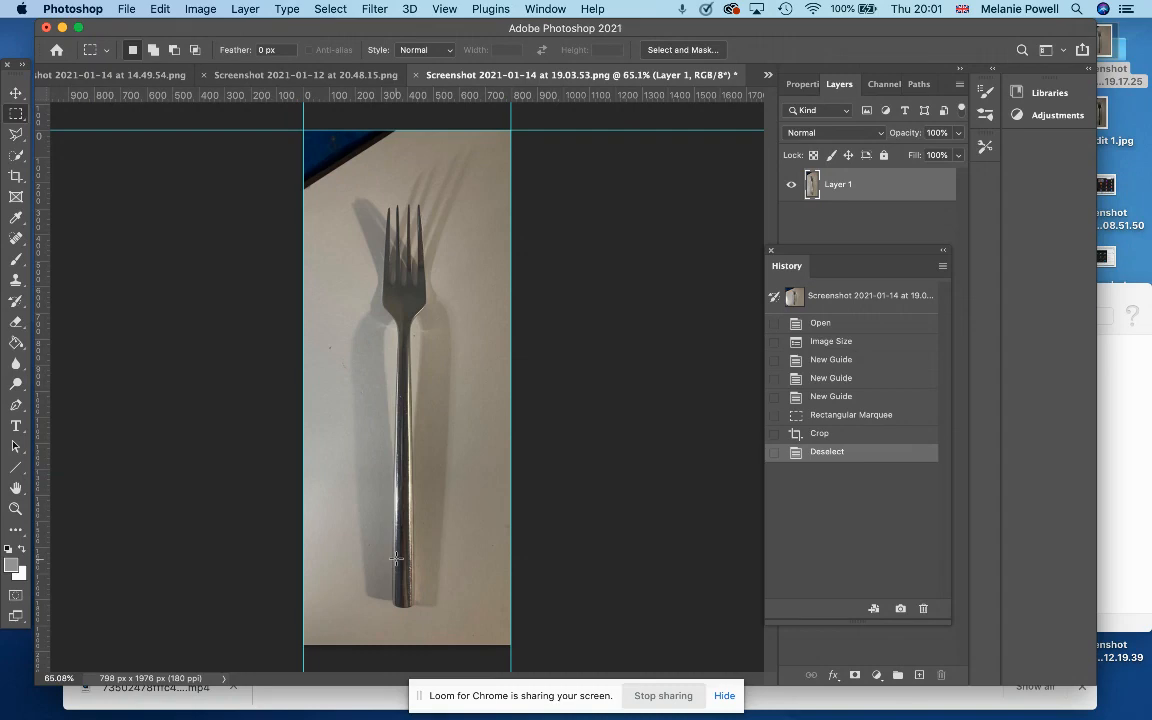
- Apply a Levels adjustment to the fork photo with input levels of 28, 0.87 and 244
{"action": "left_click", "coordinate": [188, 12]}
{"action": "mouse_move", "coordinate": [211, 53]}
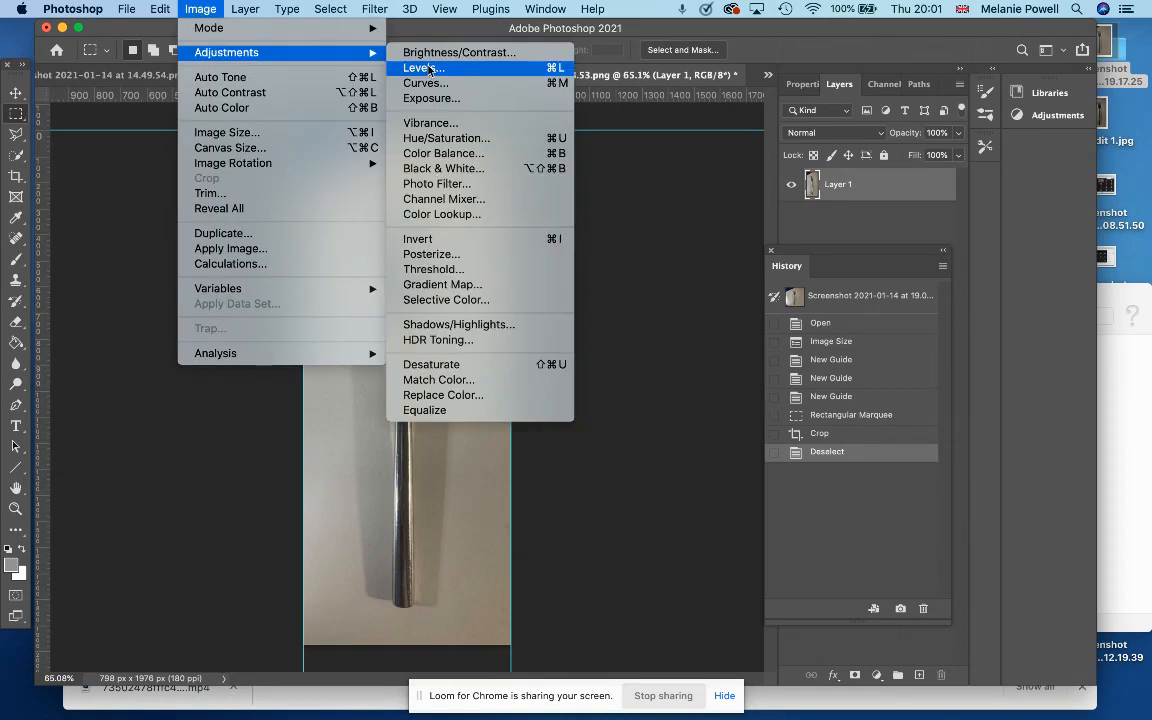
{"action": "left_click", "coordinate": [388, 68]}
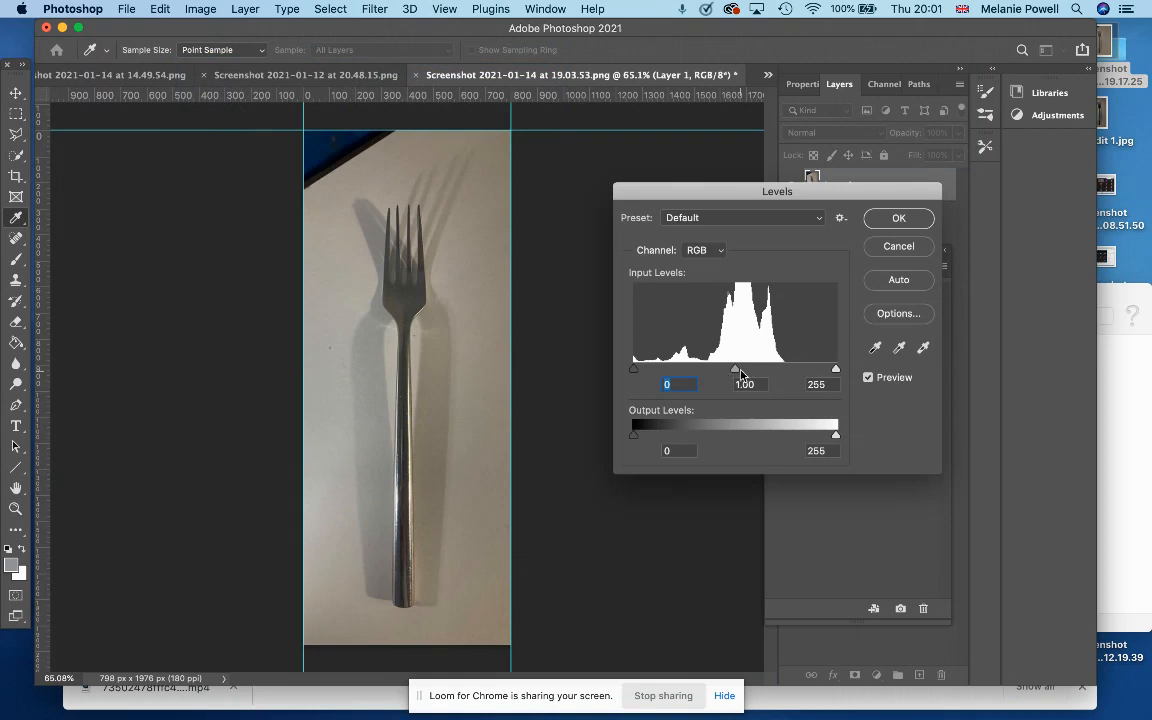
{"action": "left_click_drag", "start_coordinate": [735, 369], "coordinate": [754, 370]}
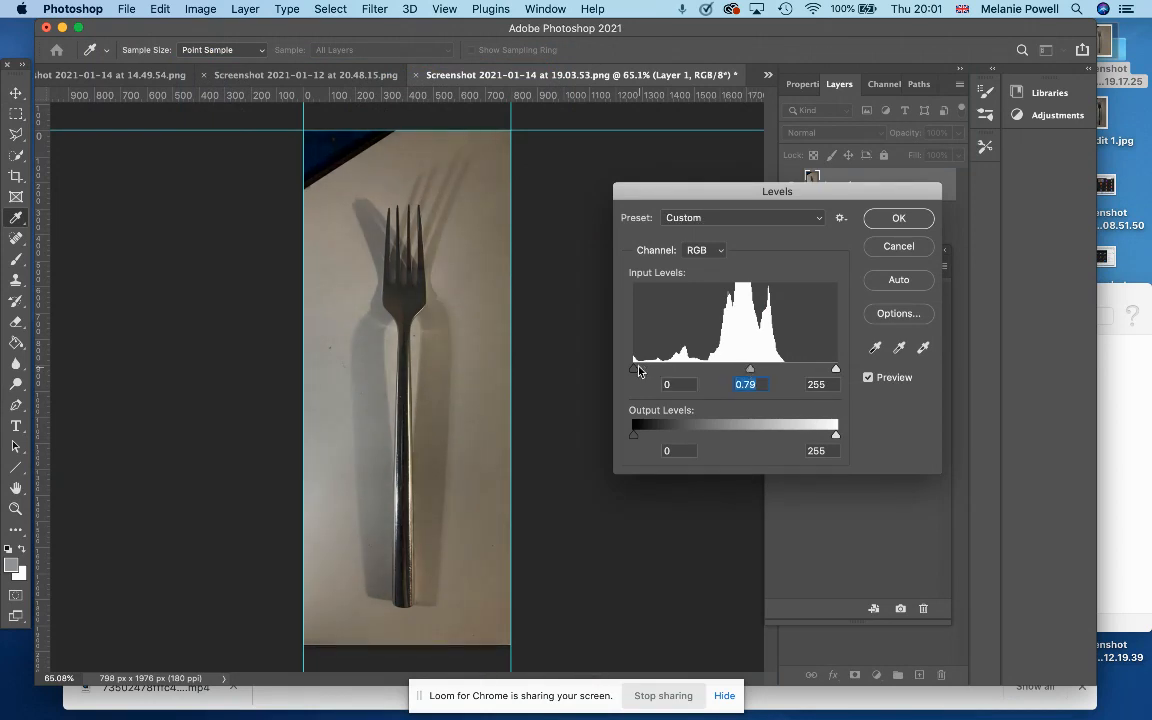
{"action": "left_click_drag", "start_coordinate": [635, 369], "coordinate": [656, 372]}
{"action": "left_click_drag", "start_coordinate": [761, 372], "coordinate": [754, 372]}
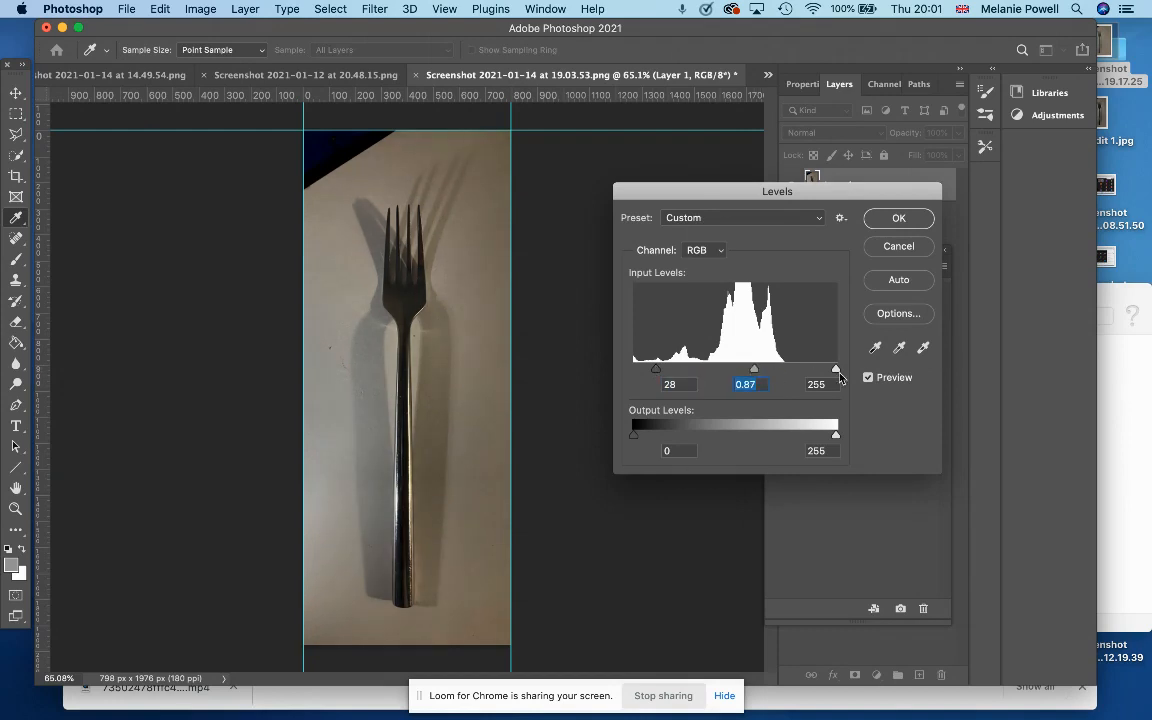
{"action": "left_click_drag", "start_coordinate": [836, 372], "coordinate": [827, 372]}
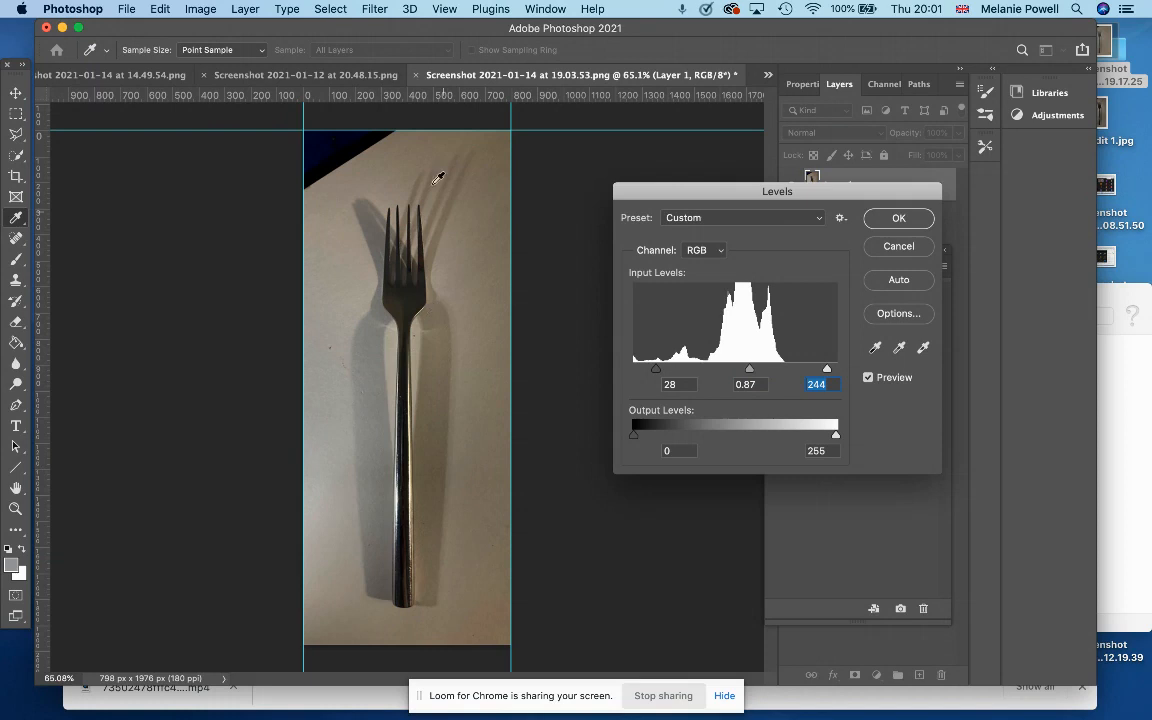
{"action": "left_click", "coordinate": [898, 219]}
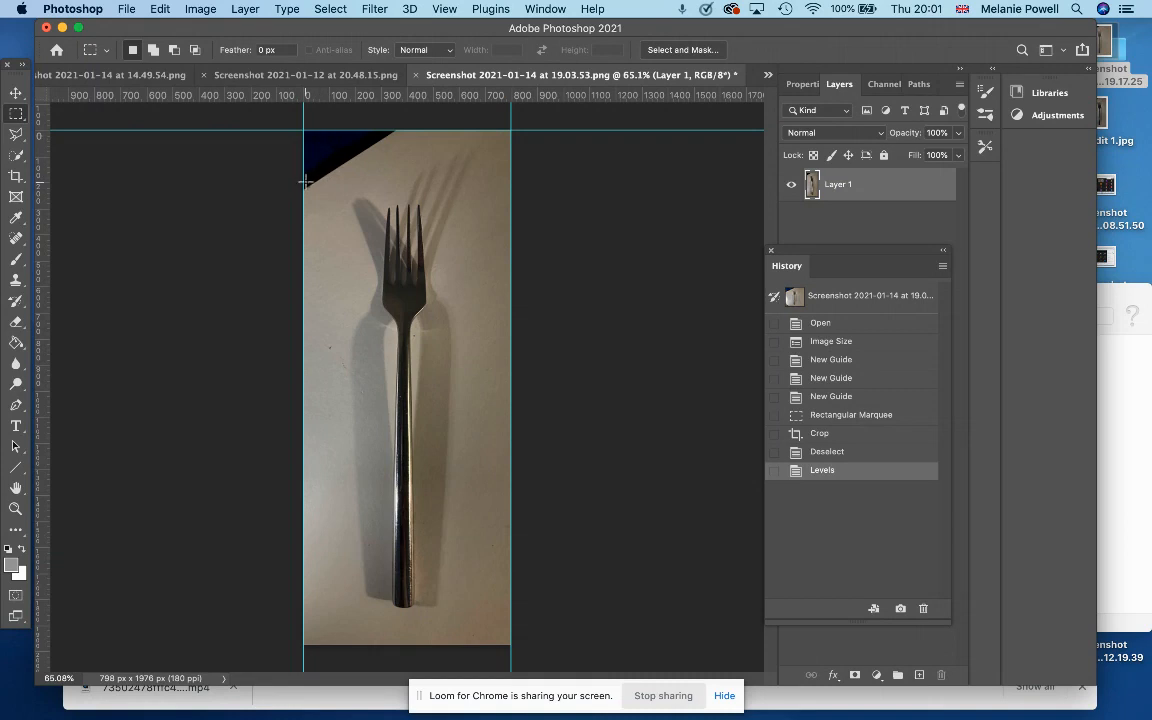
- Set up the Clone Stamp tool with a soft 92 px brush at 0% hardness
{"action": "left_click", "coordinate": [20, 287]}
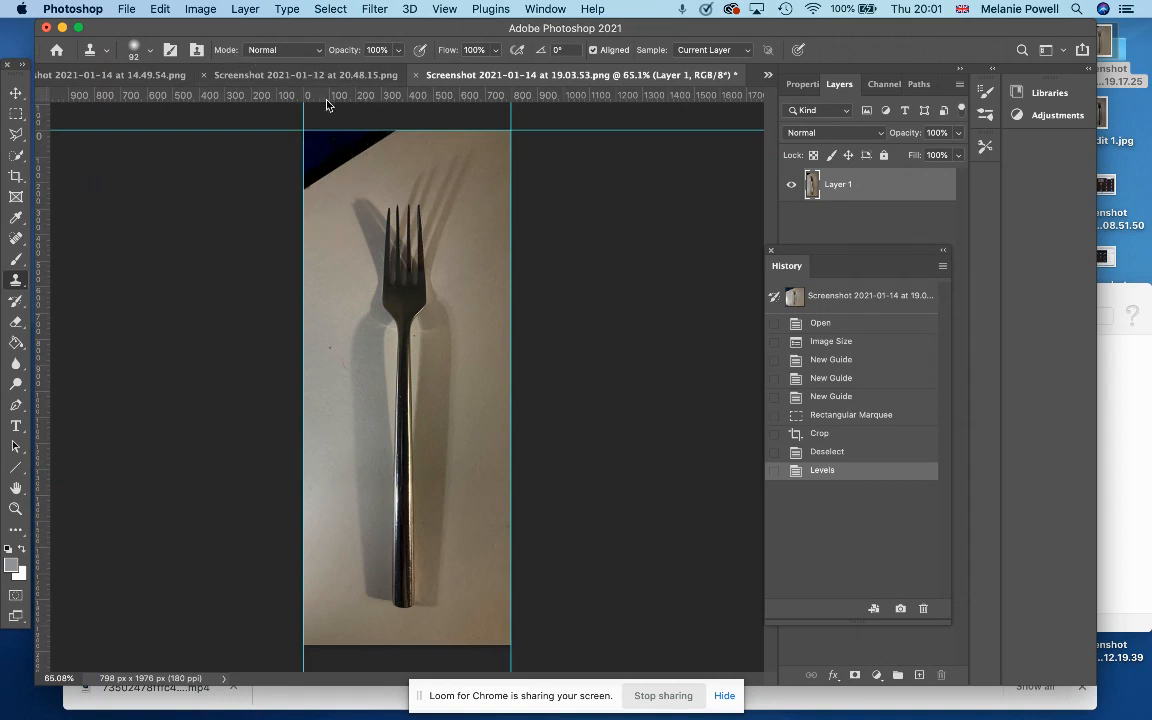
{"action": "left_click", "coordinate": [151, 50]}
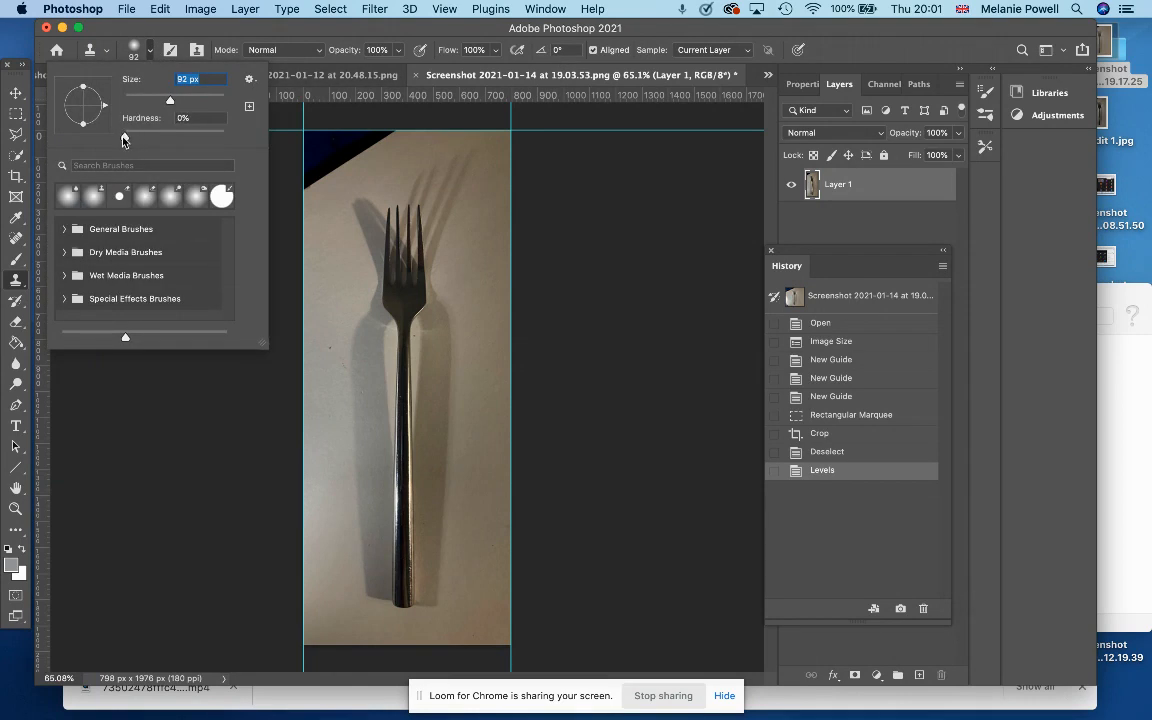
{"action": "mouse_move", "coordinate": [127, 137]}
{"action": "left_mouse_down"}
{"action": "mouse_move", "coordinate": [228, 134]}
{"action": "mouse_move", "coordinate": [216, 140]}
{"action": "left_mouse_up"}
{"action": "left_click_drag", "start_coordinate": [145, 140], "coordinate": [110, 134]}
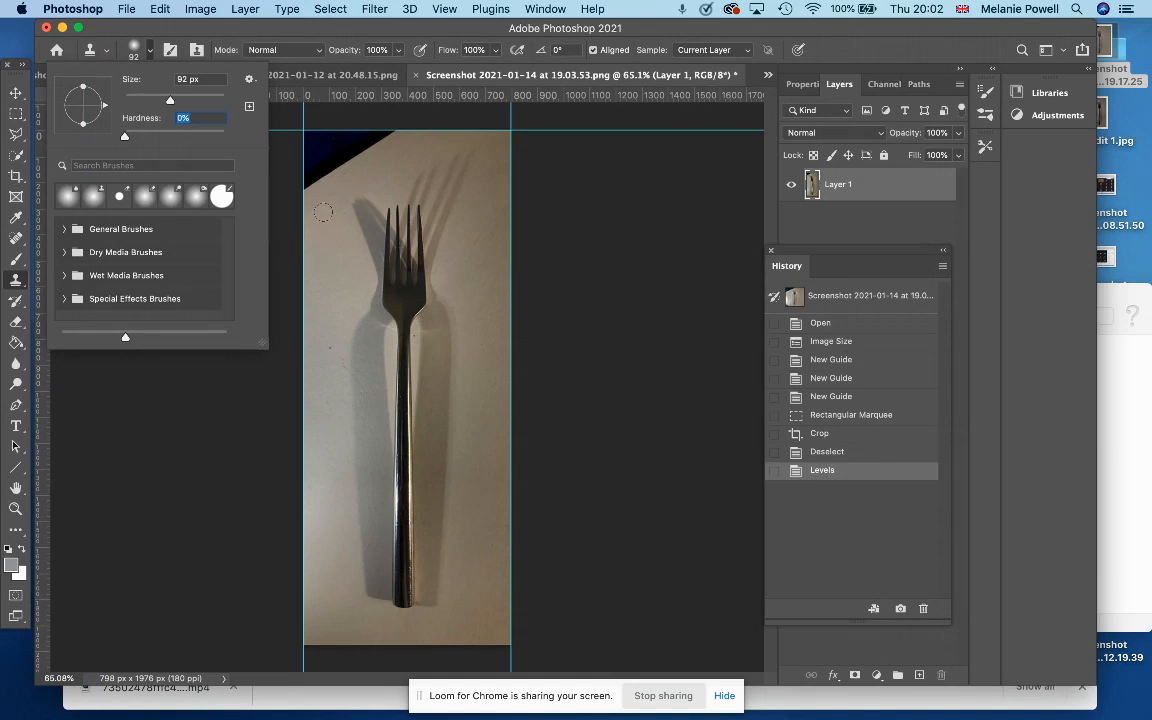
- Clone the plain tabletop over the dark blue patch in the photo's upper-left corner until it is fully covered
{"action": "left_click", "coordinate": [322, 212]}
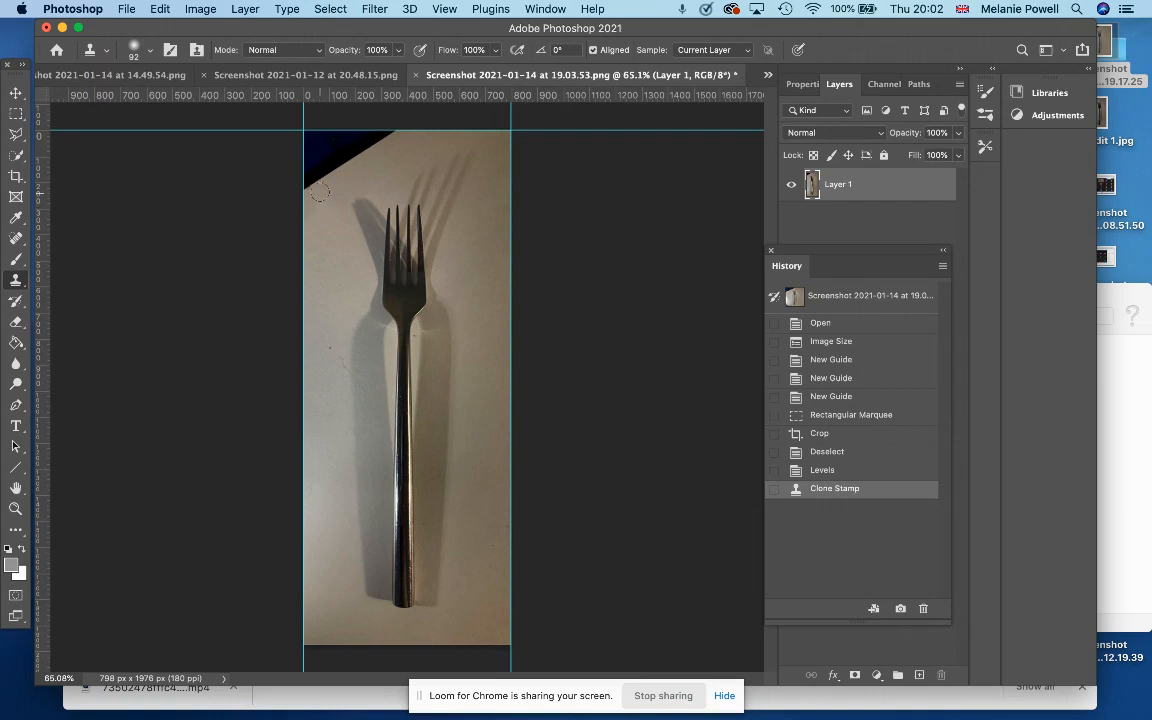
{"action": "mouse_move", "coordinate": [318, 192]}
{"action": "left_mouse_down"}
{"action": "mouse_move", "coordinate": [316, 180]}
{"action": "mouse_move", "coordinate": [387, 133]}
{"action": "mouse_move", "coordinate": [319, 180]}
{"action": "mouse_move", "coordinate": [342, 153]}
{"action": "mouse_move", "coordinate": [308, 128]}
{"action": "mouse_move", "coordinate": [325, 154]}
{"action": "mouse_move", "coordinate": [302, 162]}
{"action": "left_mouse_up"}
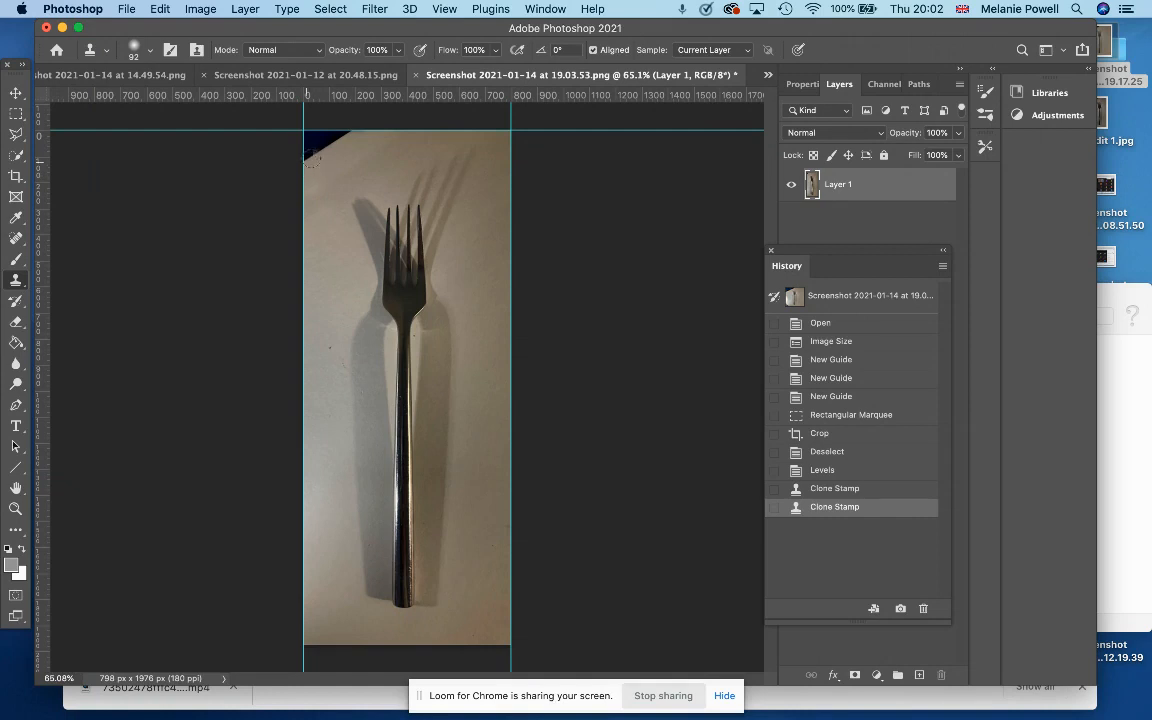
{"action": "left_click", "coordinate": [327, 152]}
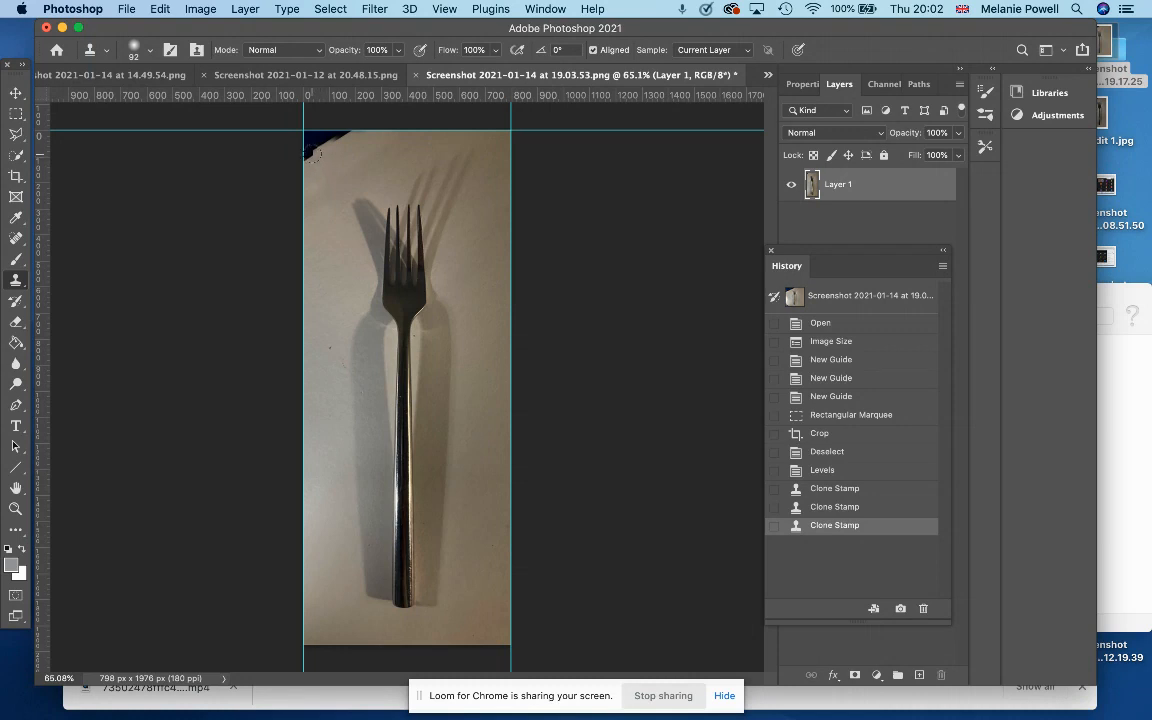
{"action": "left_click", "coordinate": [313, 152]}
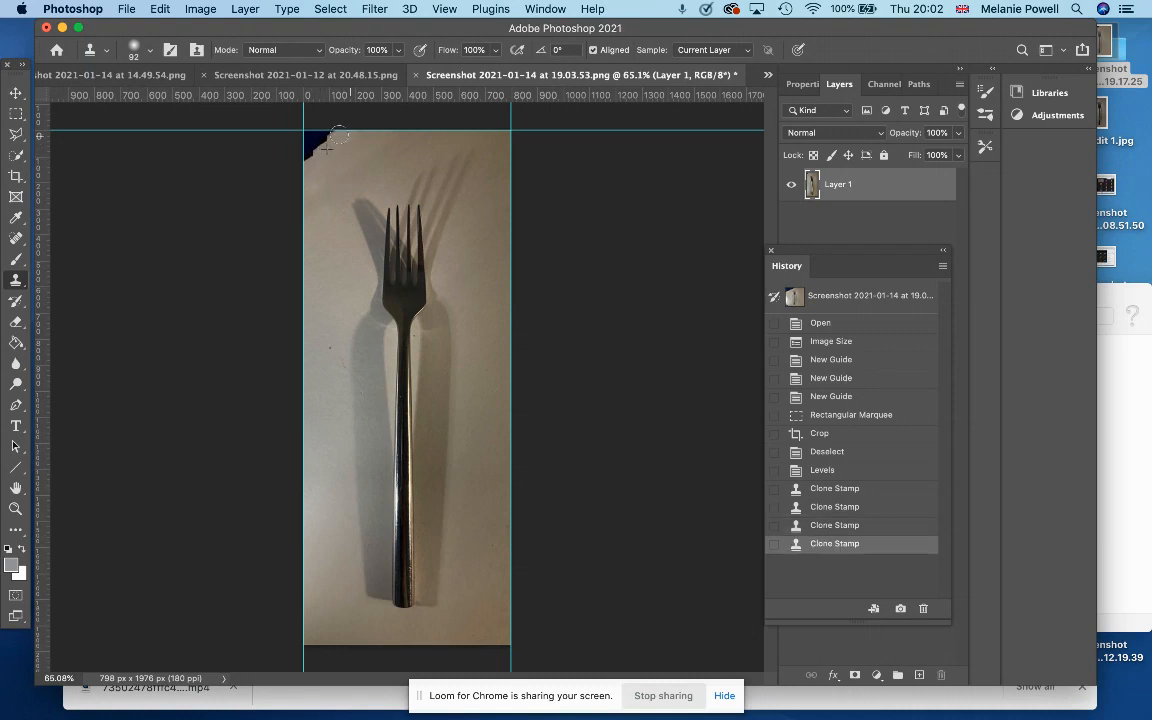
{"action": "left_click", "coordinate": [335, 137]}
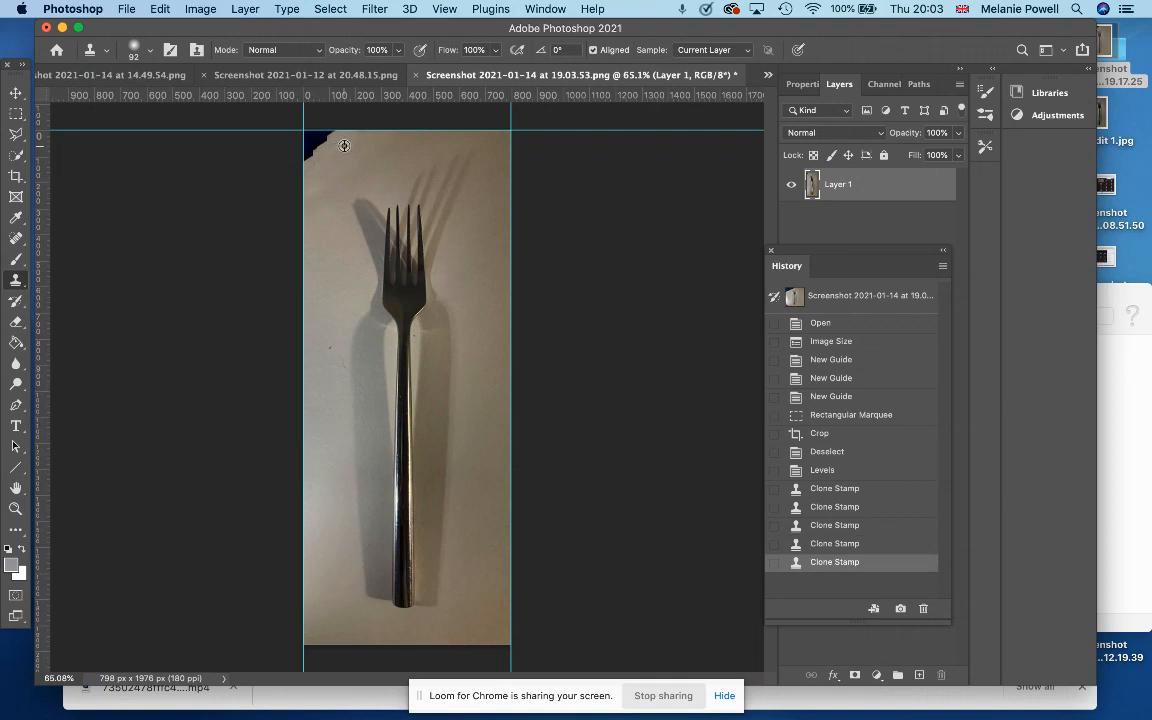
{"action": "left_click", "coordinate": [342, 142], "text": "alt"}
{"action": "left_click_drag", "start_coordinate": [336, 149], "coordinate": [311, 152]}
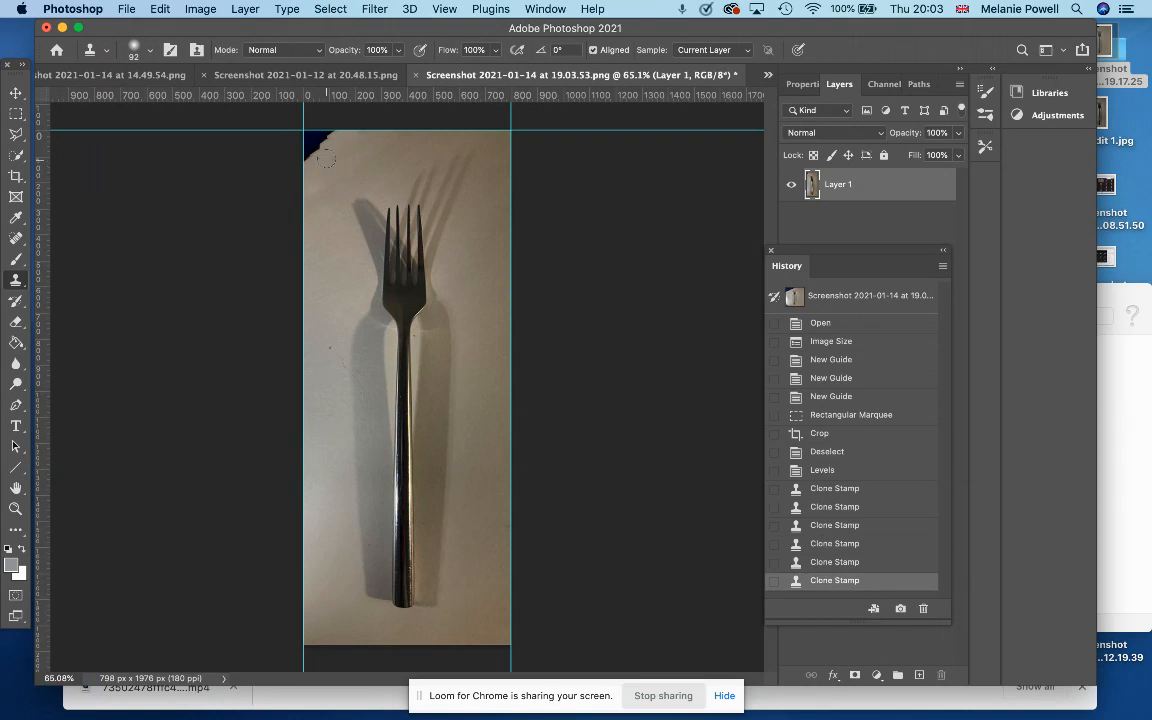
{"action": "mouse_move", "coordinate": [323, 151]}
{"action": "left_mouse_down"}
{"action": "mouse_move", "coordinate": [330, 136]}
{"action": "mouse_move", "coordinate": [288, 130]}
{"action": "left_mouse_up"}
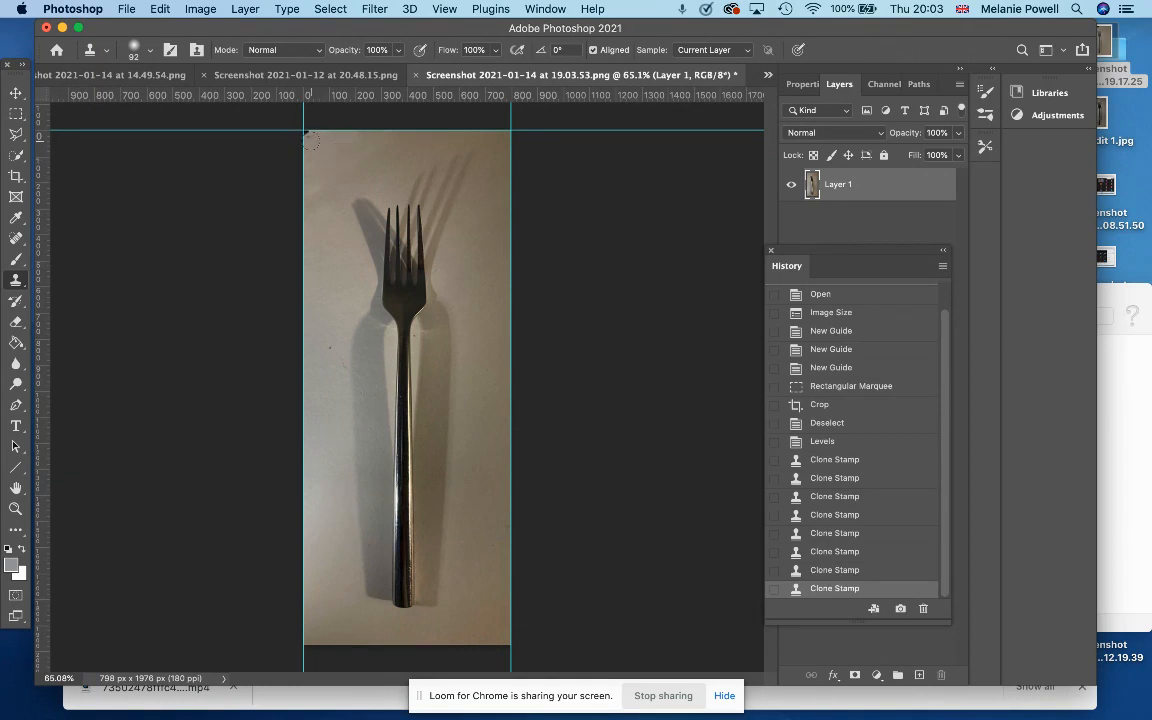
{"action": "left_click", "coordinate": [310, 141]}
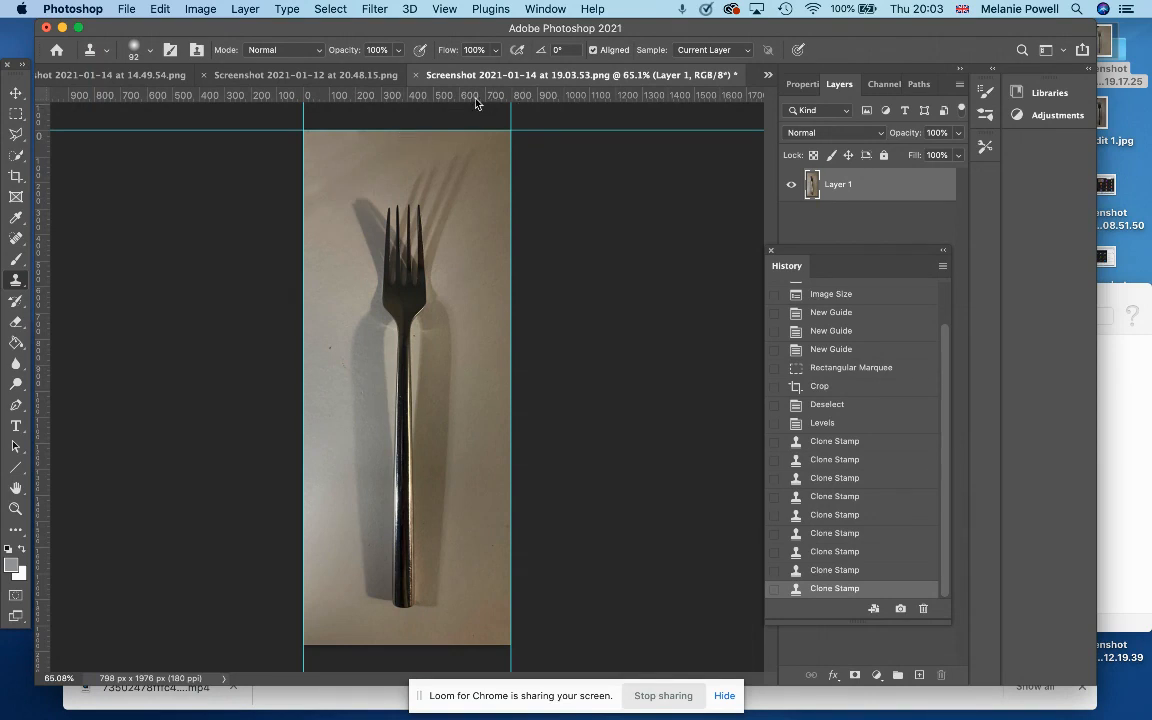
- Lower the Clone Stamp opacity to 45% and blend the retouched area along the former diagonal edge of the blue patch
{"action": "left_click", "coordinate": [398, 50]}
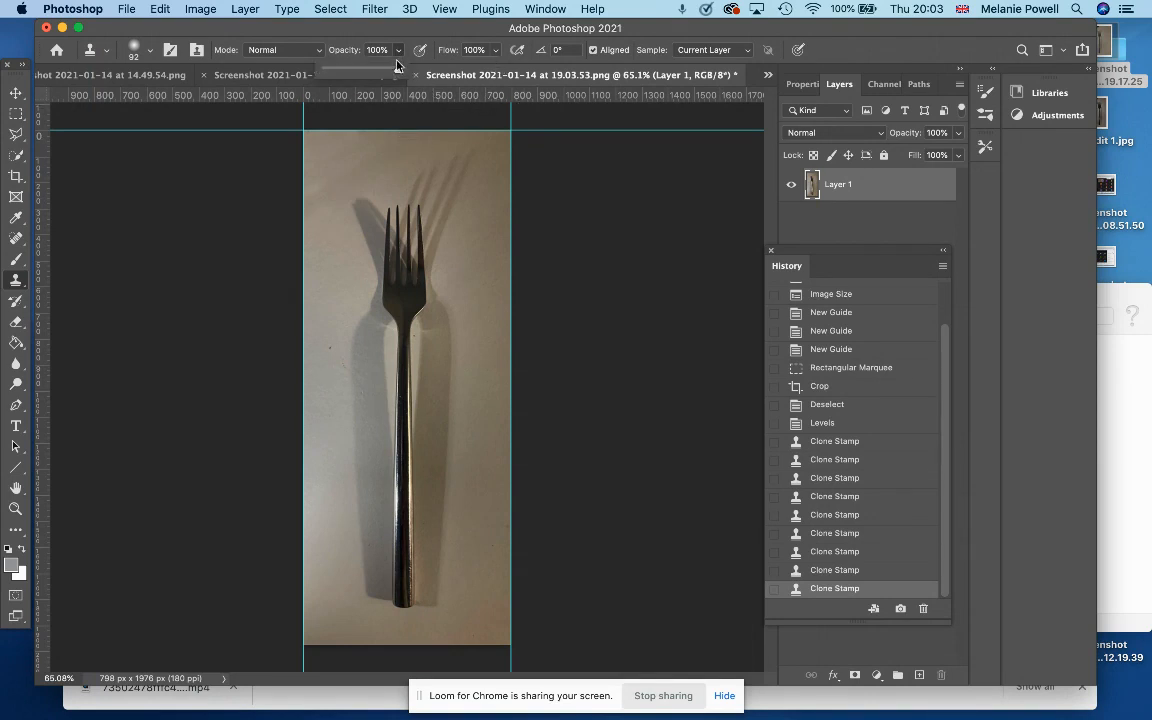
{"action": "left_click_drag", "start_coordinate": [398, 77], "coordinate": [357, 75]}
{"action": "left_click", "coordinate": [321, 213]}
{"action": "left_click_drag", "start_coordinate": [314, 197], "coordinate": [395, 134]}
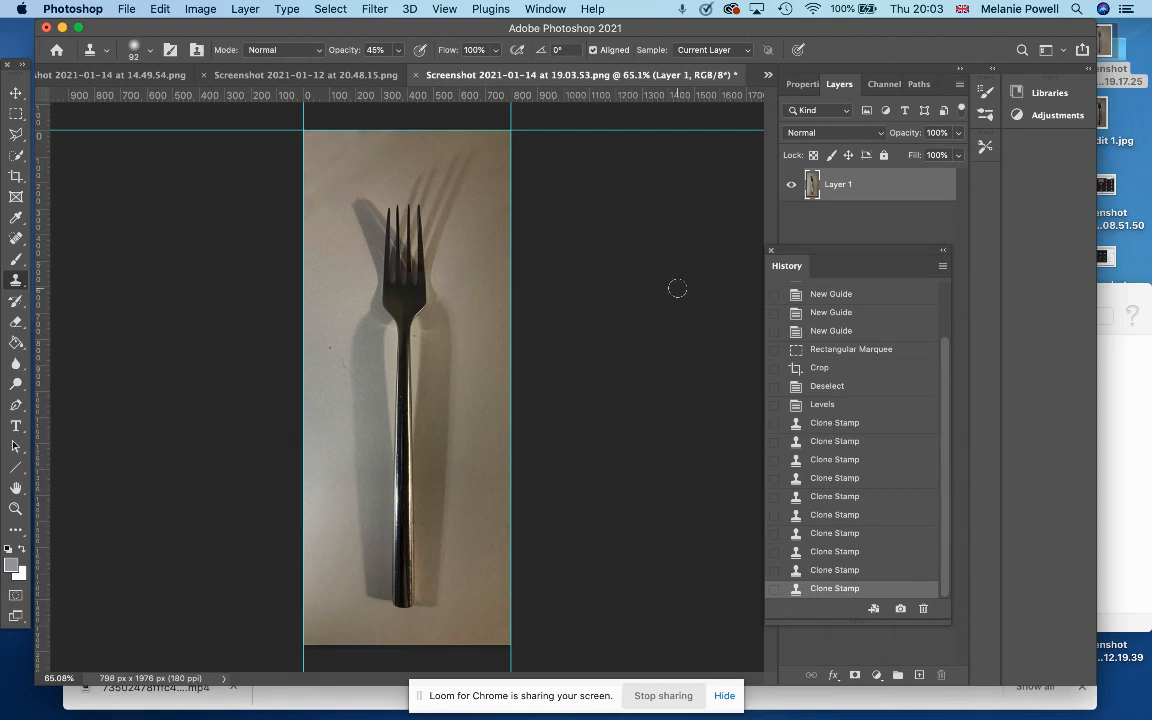
{"action": "left_click", "coordinate": [197, 9]}
{"action": "mouse_move", "coordinate": [212, 30]}
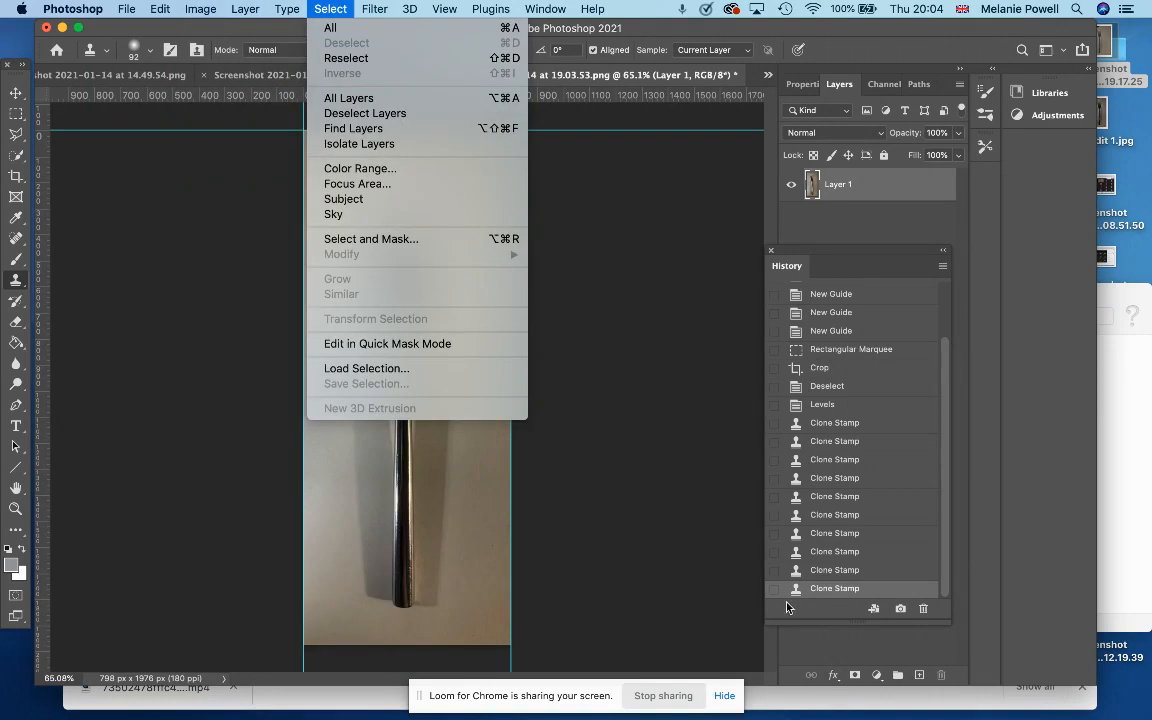
{"action": "left_click", "coordinate": [787, 607]}
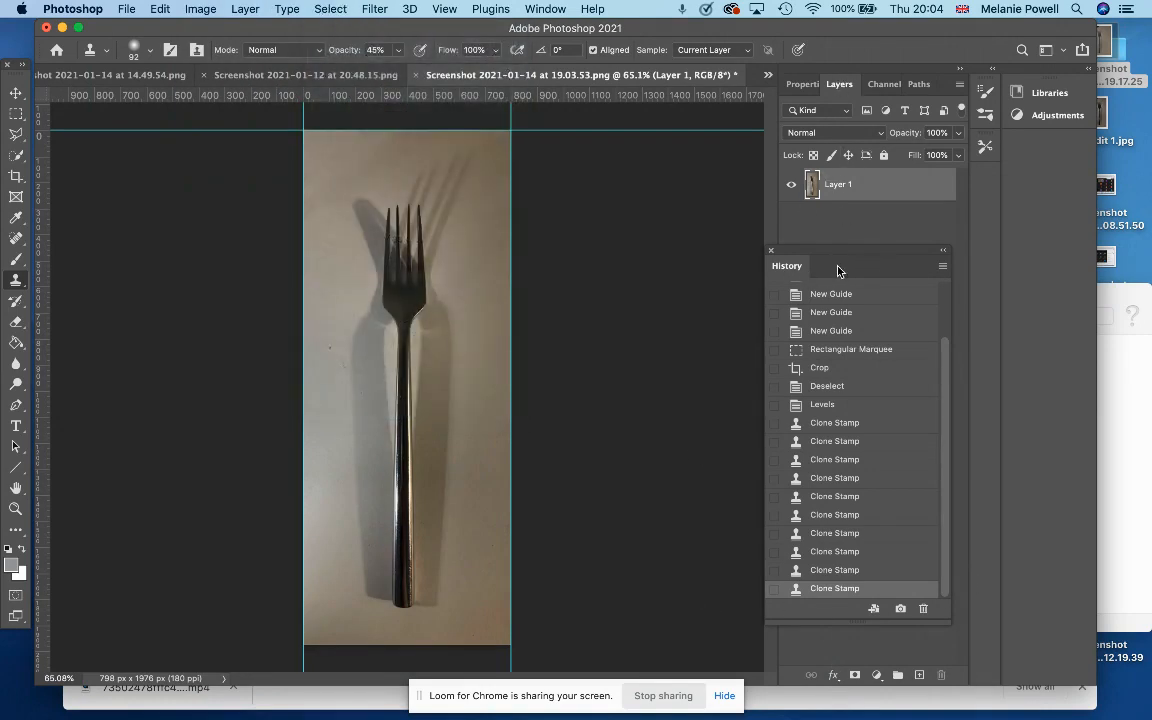
- Move the History panel clear of the Layers panel and slightly reduce the height of the application window
{"action": "left_click_drag", "start_coordinate": [832, 270], "coordinate": [1064, 236]}
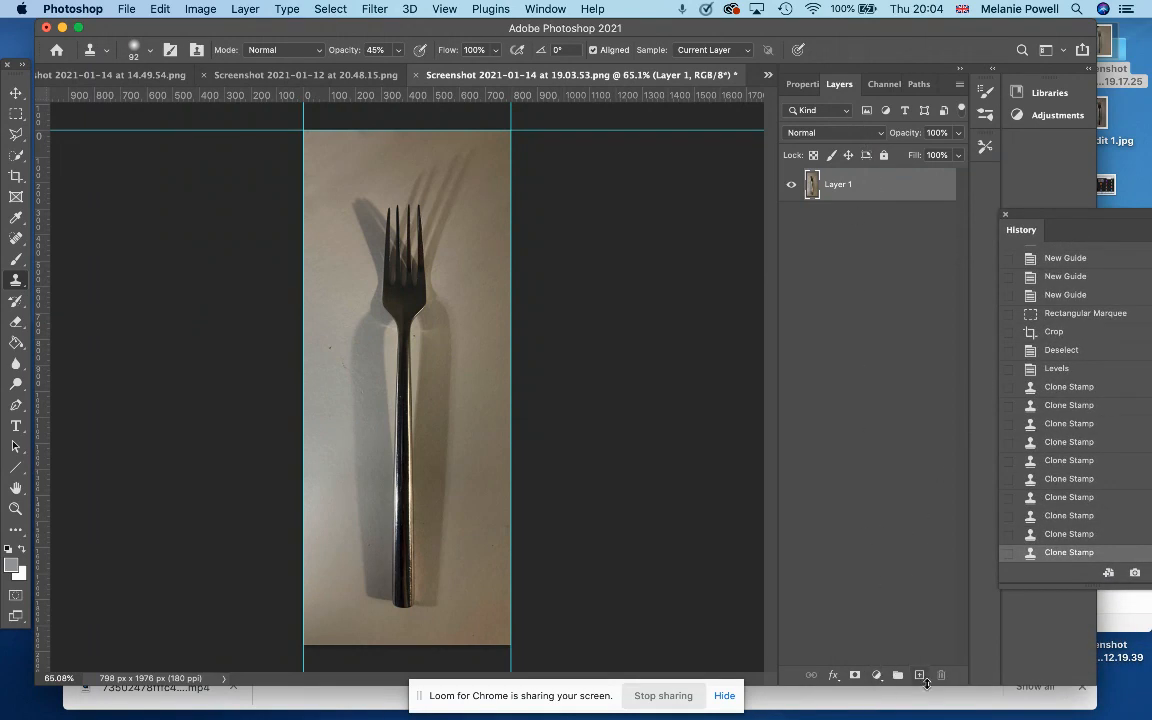
{"action": "left_click_drag", "start_coordinate": [880, 686], "coordinate": [968, 684]}
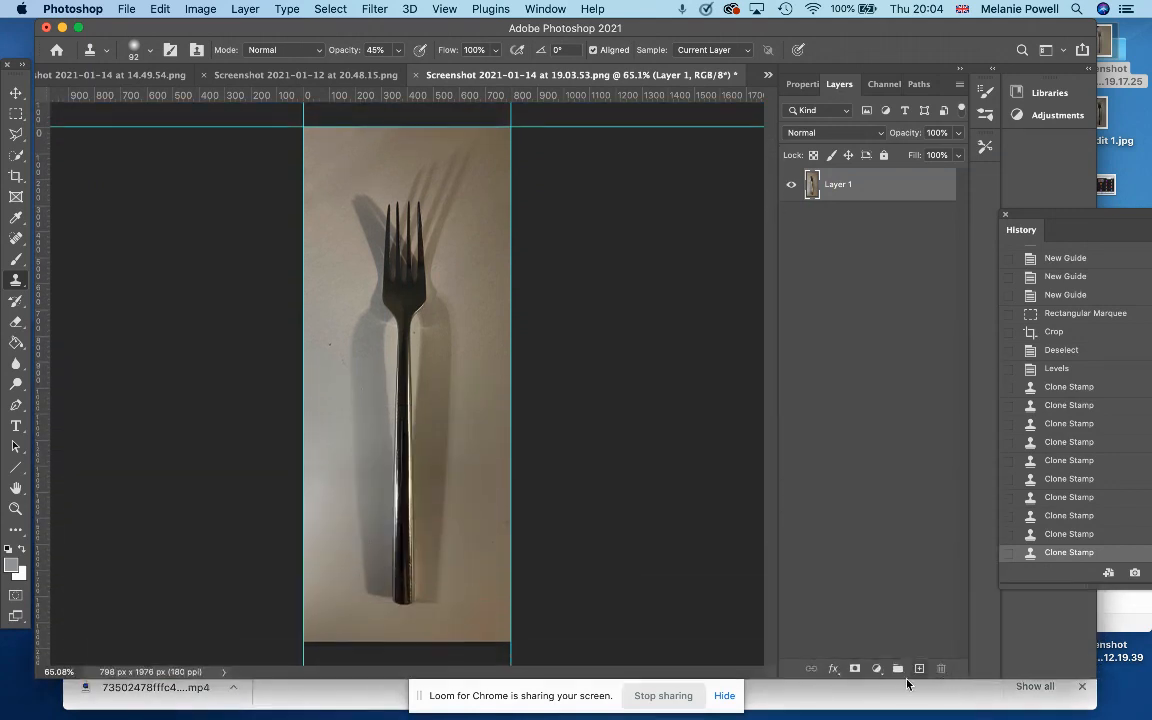
- Try a Black & White adjustment layer with the default preset over the fork photo, and undo it
{"action": "left_click", "coordinate": [877, 668]}
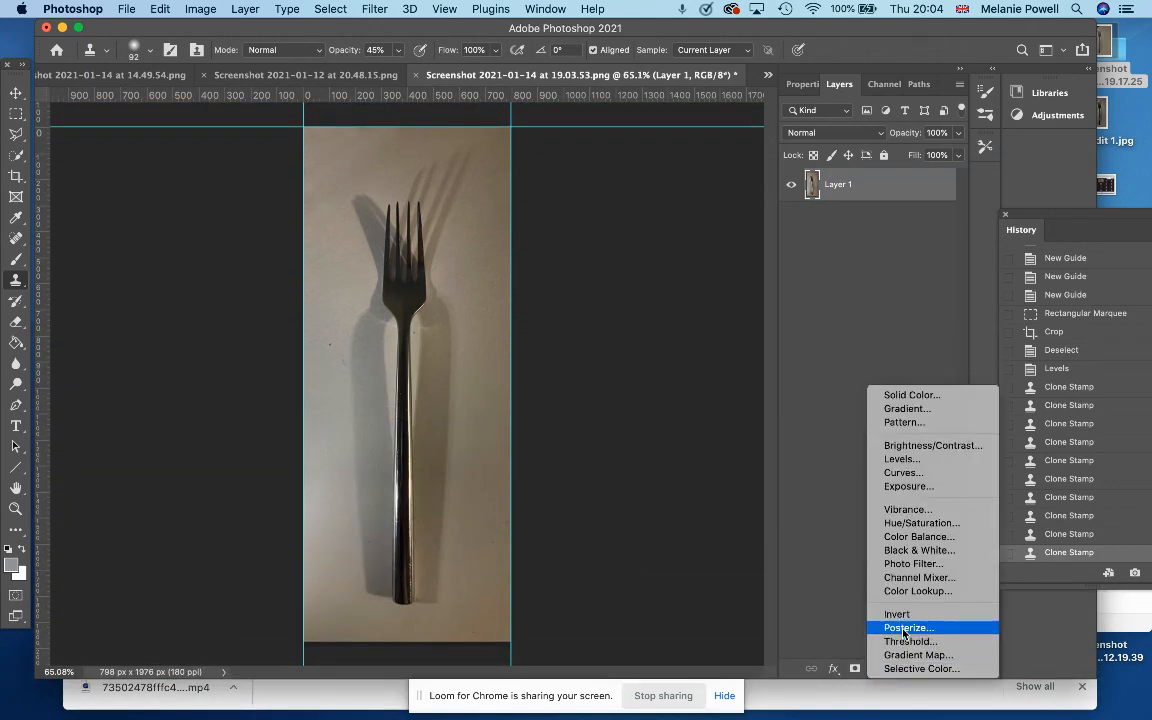
{"action": "left_click", "coordinate": [920, 553]}
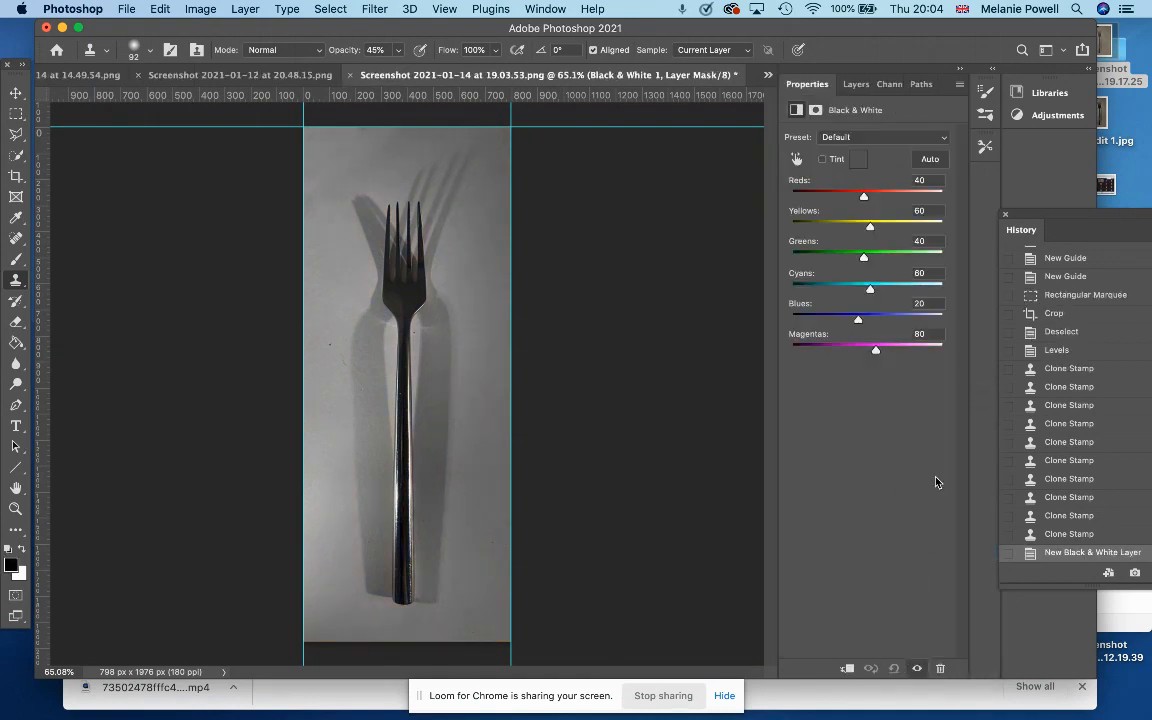
{"action": "key", "text": "super+z"}
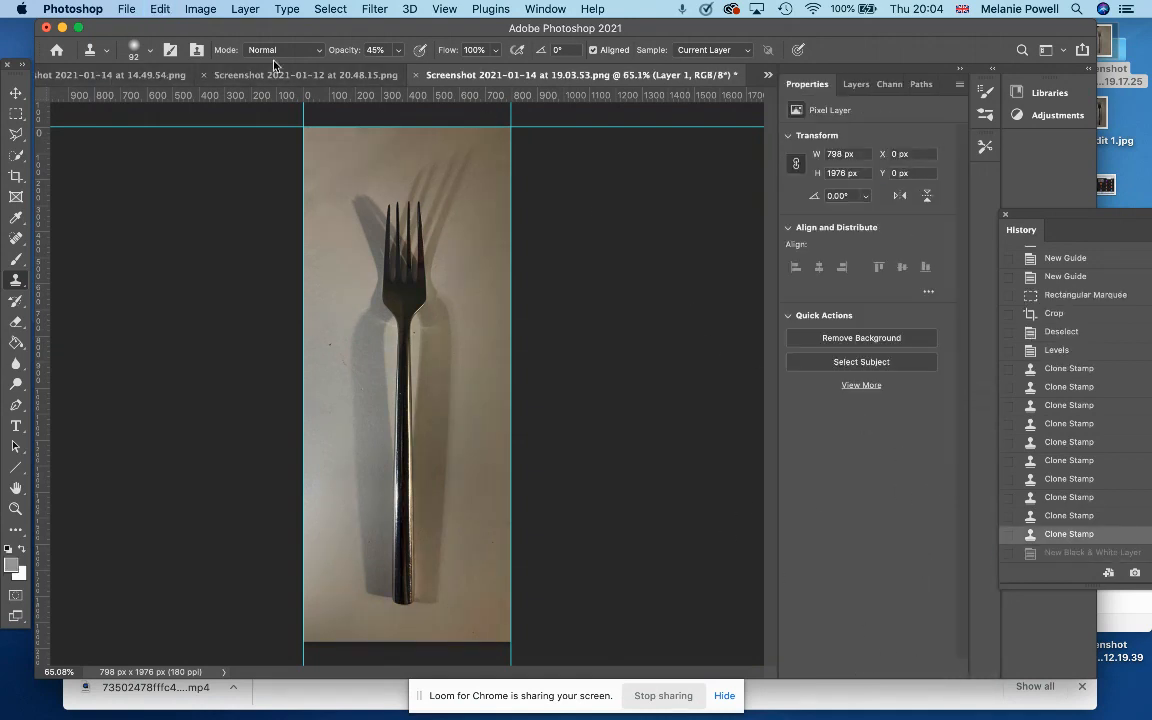
- Apply a Hue/Saturation adjustment directly to the fork photo's layer with Saturation at -53
{"action": "left_click", "coordinate": [206, 8]}
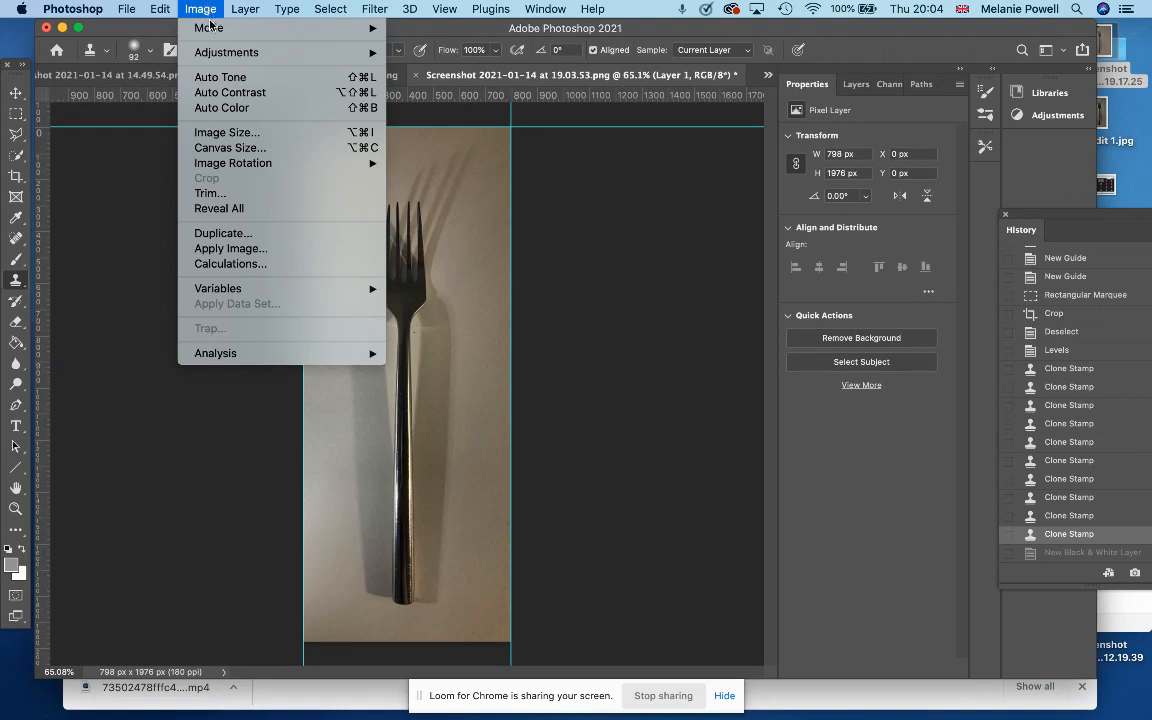
{"action": "mouse_move", "coordinate": [214, 57]}
{"action": "left_click", "coordinate": [446, 138]}
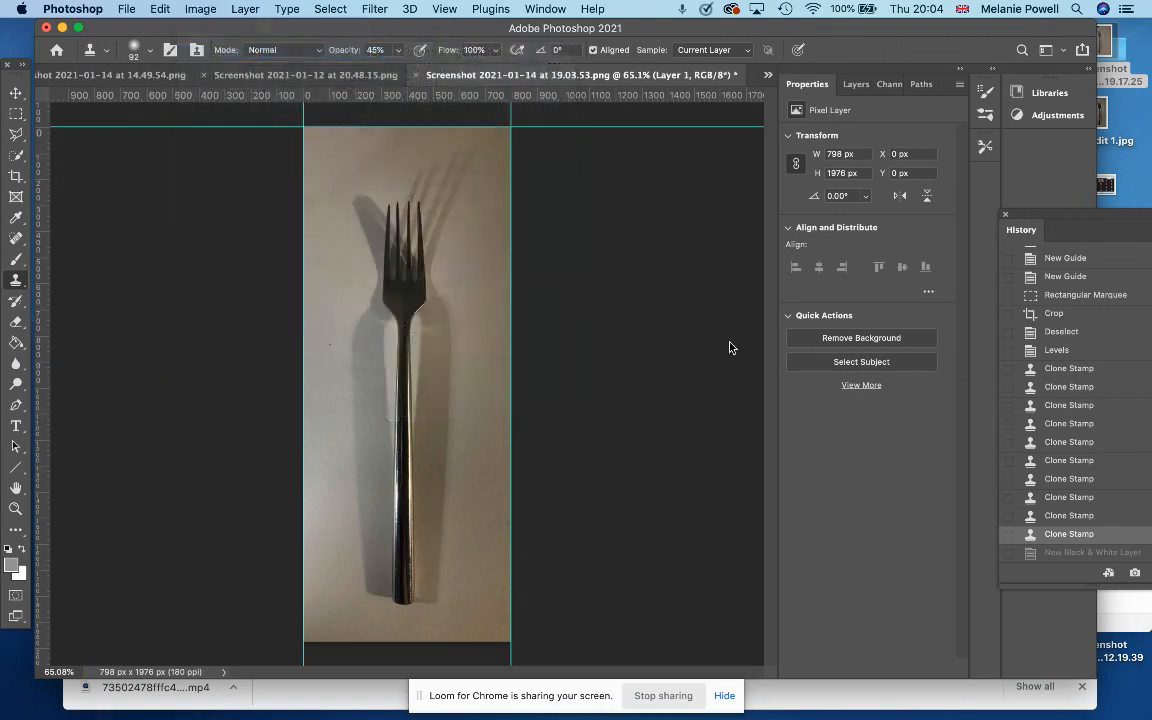
{"action": "left_click_drag", "start_coordinate": [726, 327], "coordinate": [631, 320]}
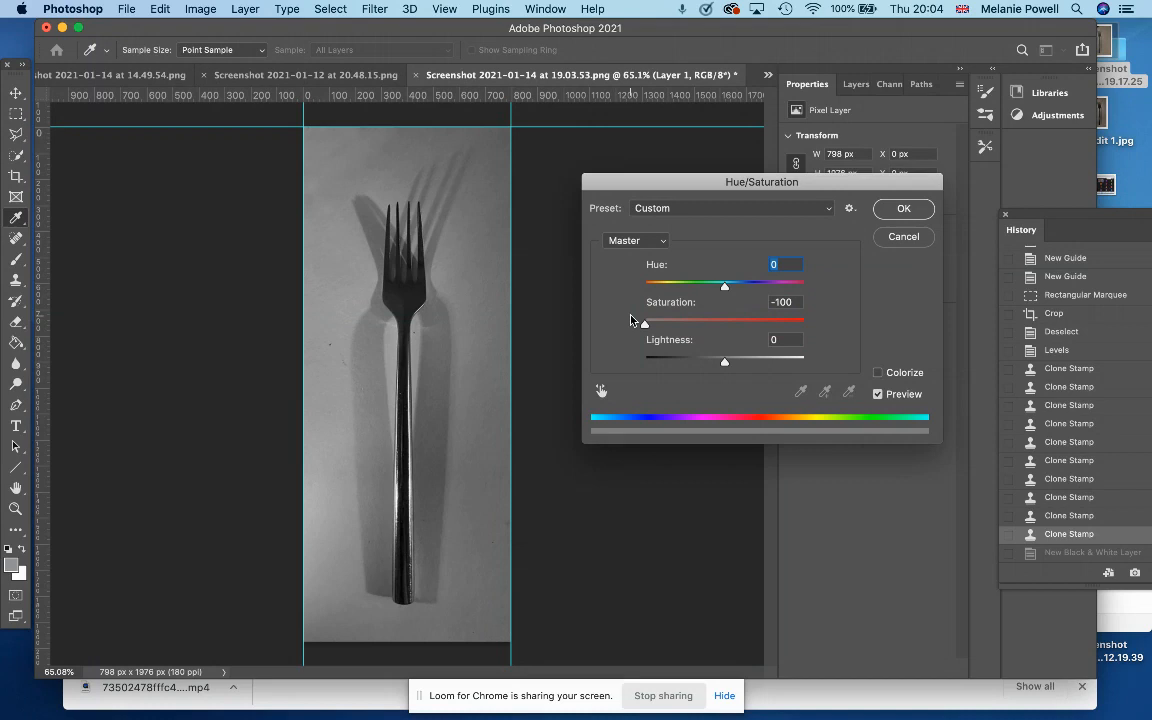
{"action": "left_click_drag", "start_coordinate": [631, 320], "coordinate": [683, 325]}
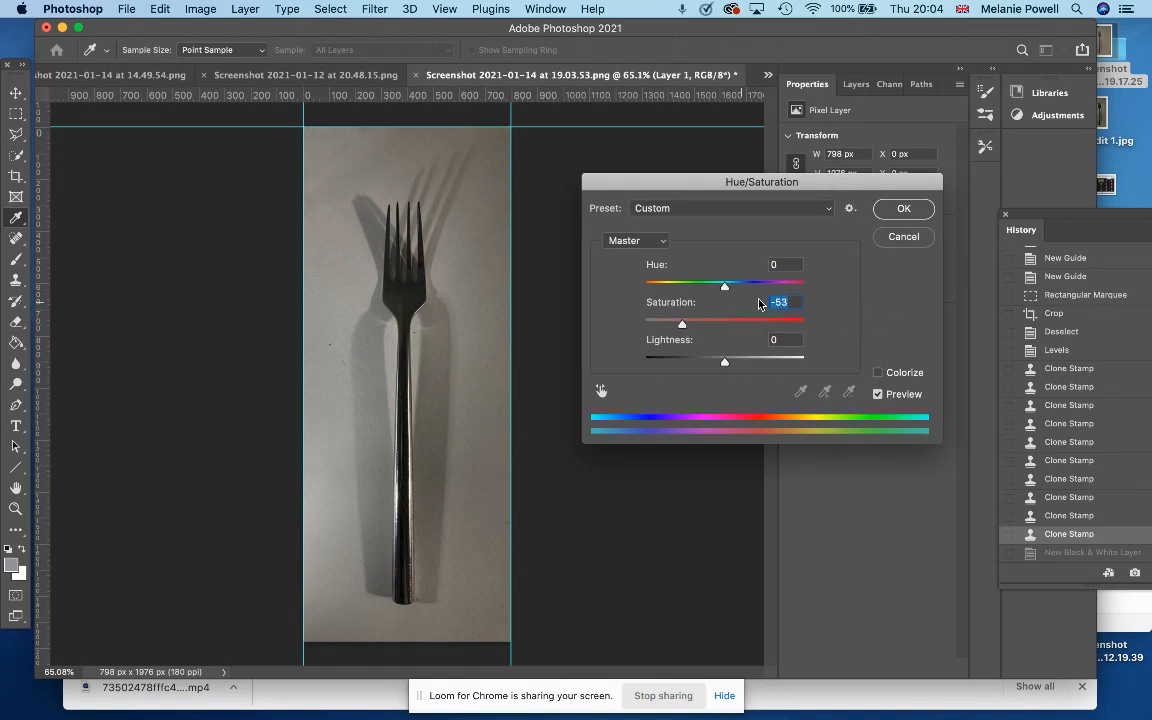
{"action": "left_click", "coordinate": [895, 213]}
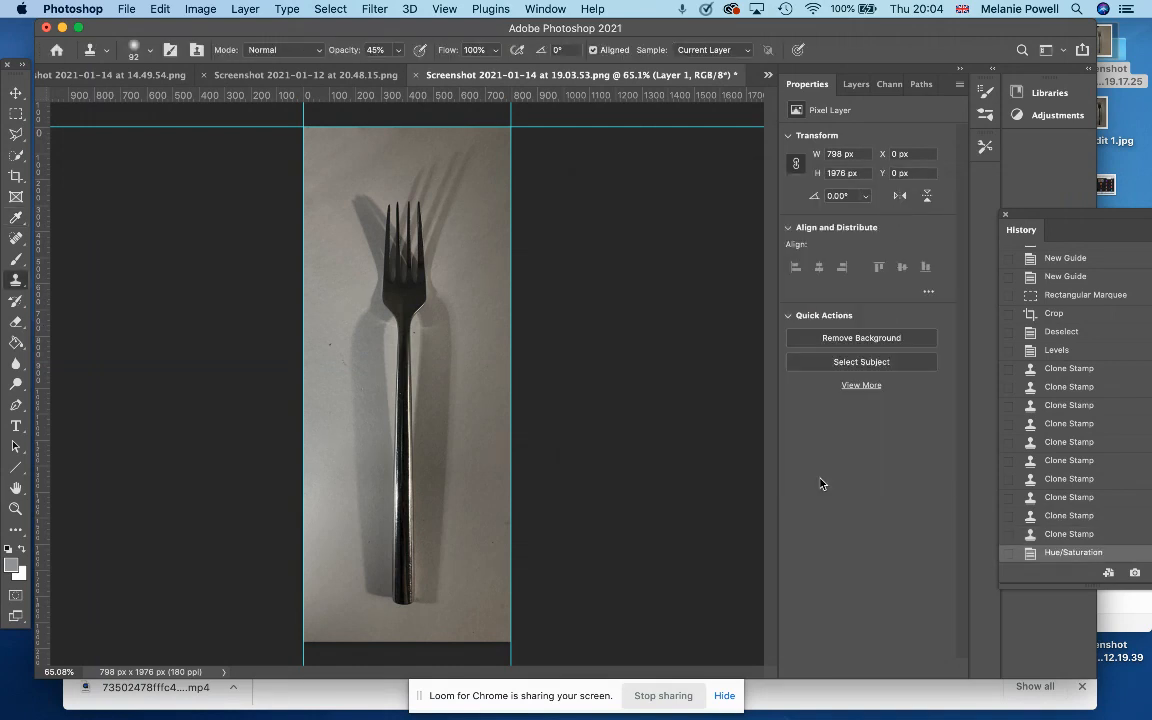